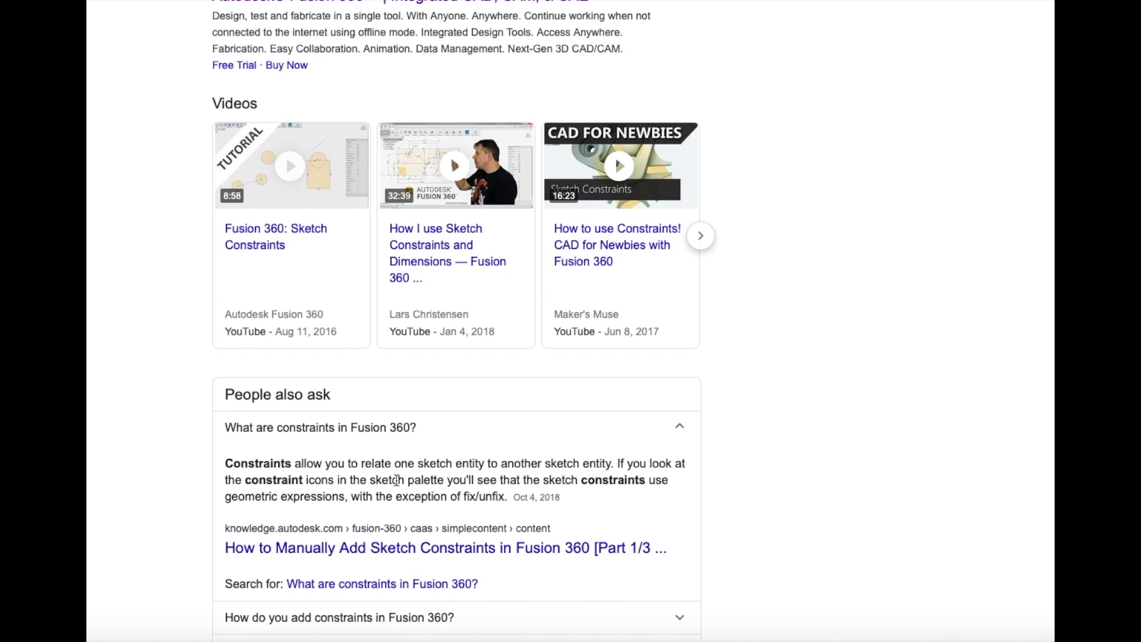
Step: Browse the image search results for examples of Fusion 360 sketch constraints
scroll(580, 474, up, 2)
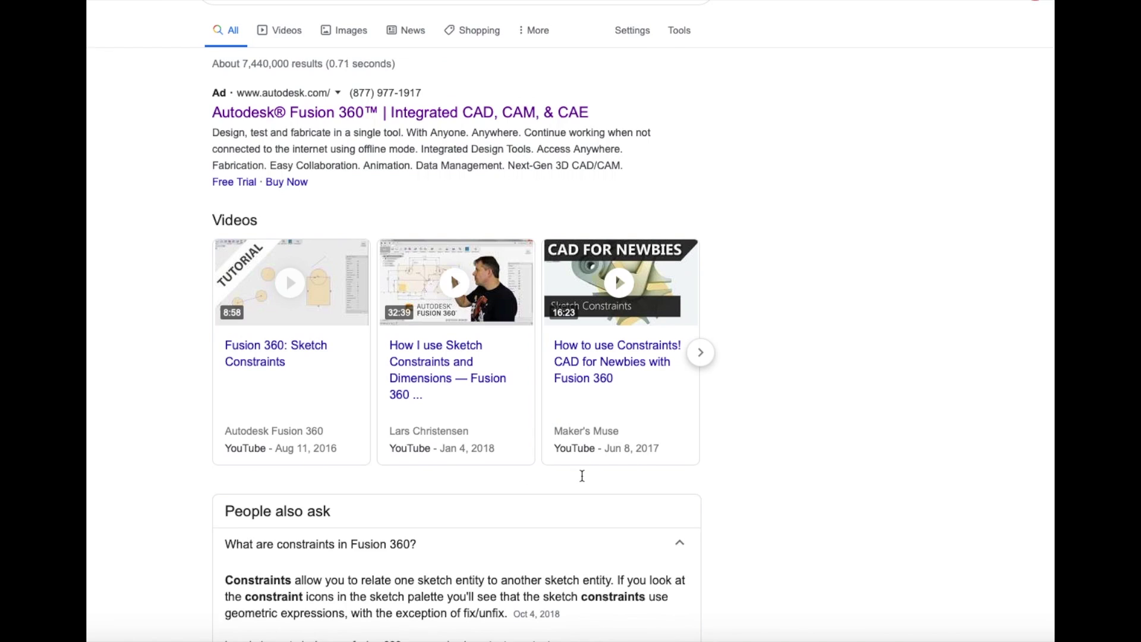
click(350, 37)
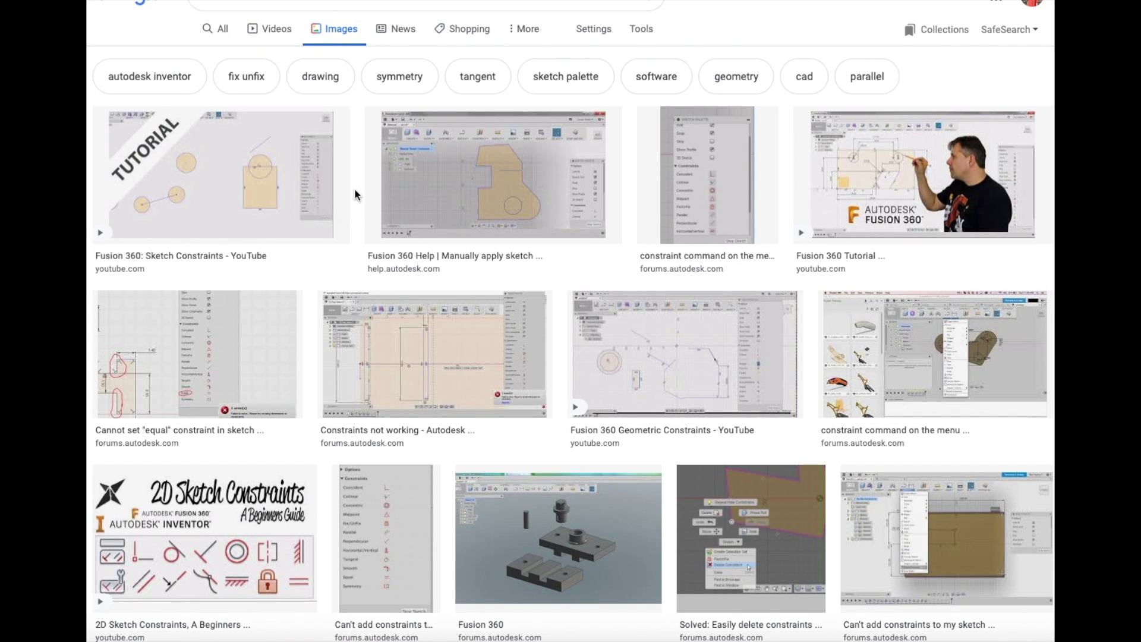
scroll(354, 188, down, 4)
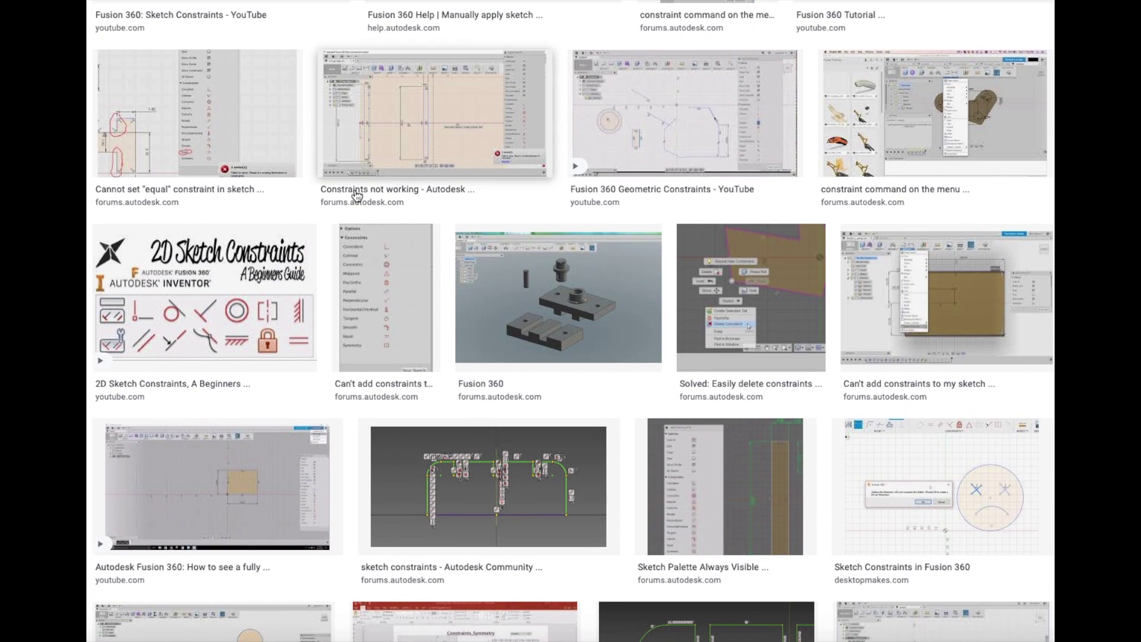
scroll(357, 196, down, 11)
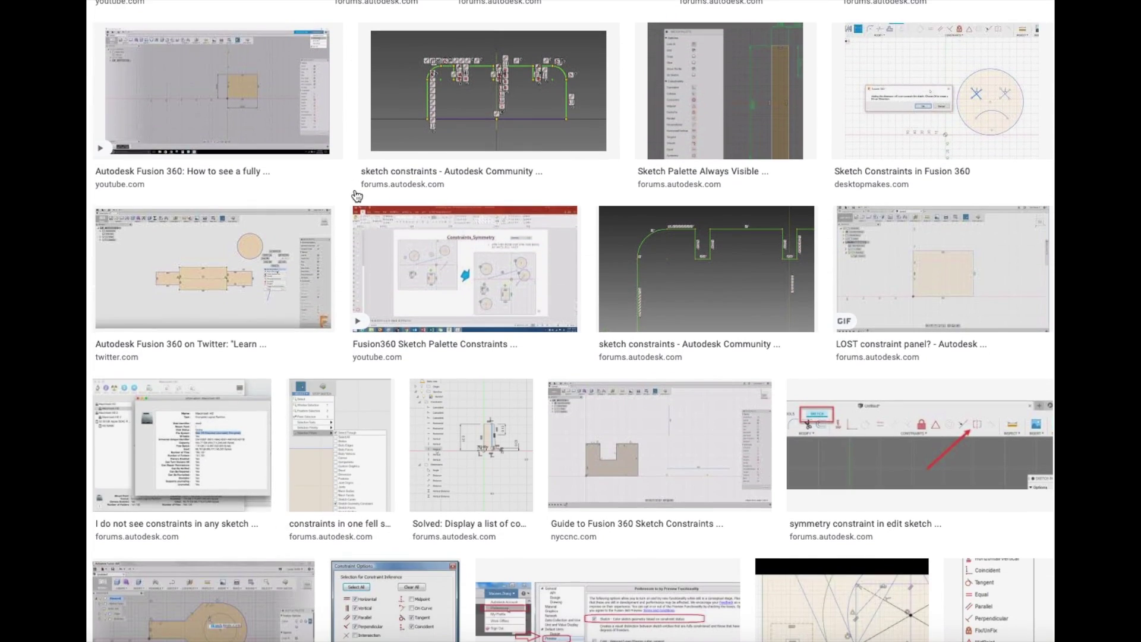
scroll(356, 195, down, 1)
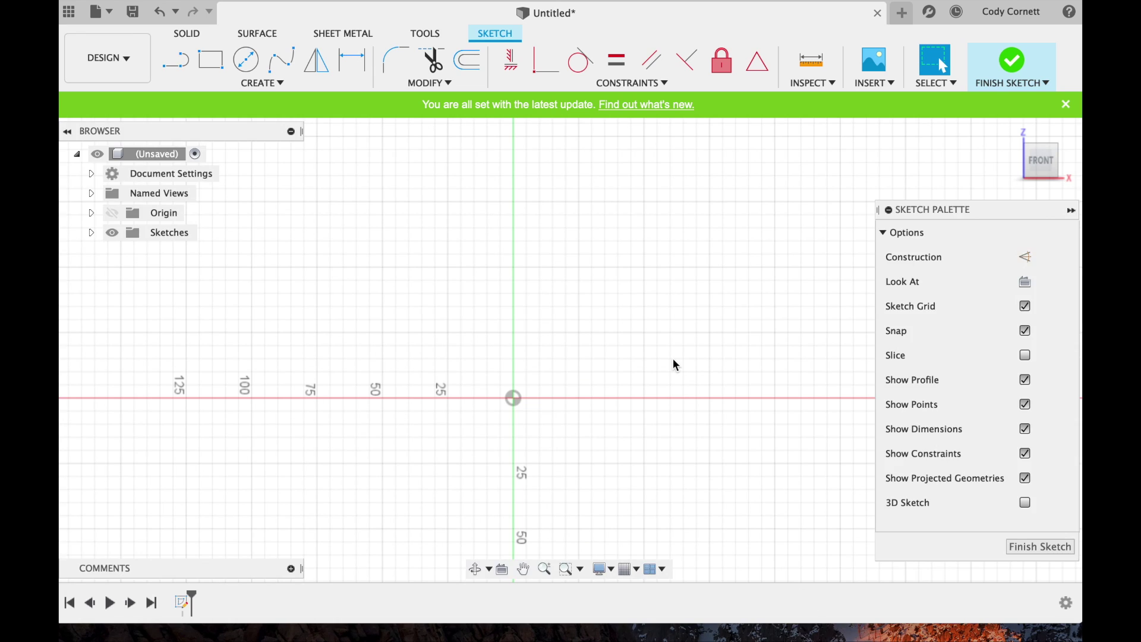
Step: Sketch a rectangle about 75 by 70 mm around the origin and a diagonal line from its upper-left to lower-right corner
click(210, 59)
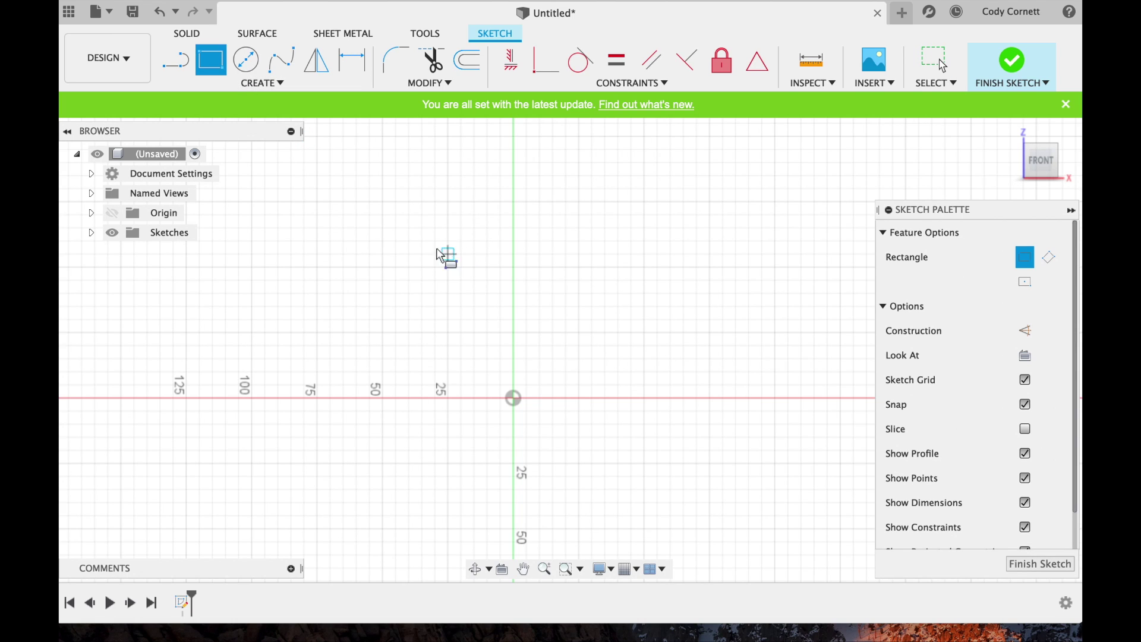
click(409, 241)
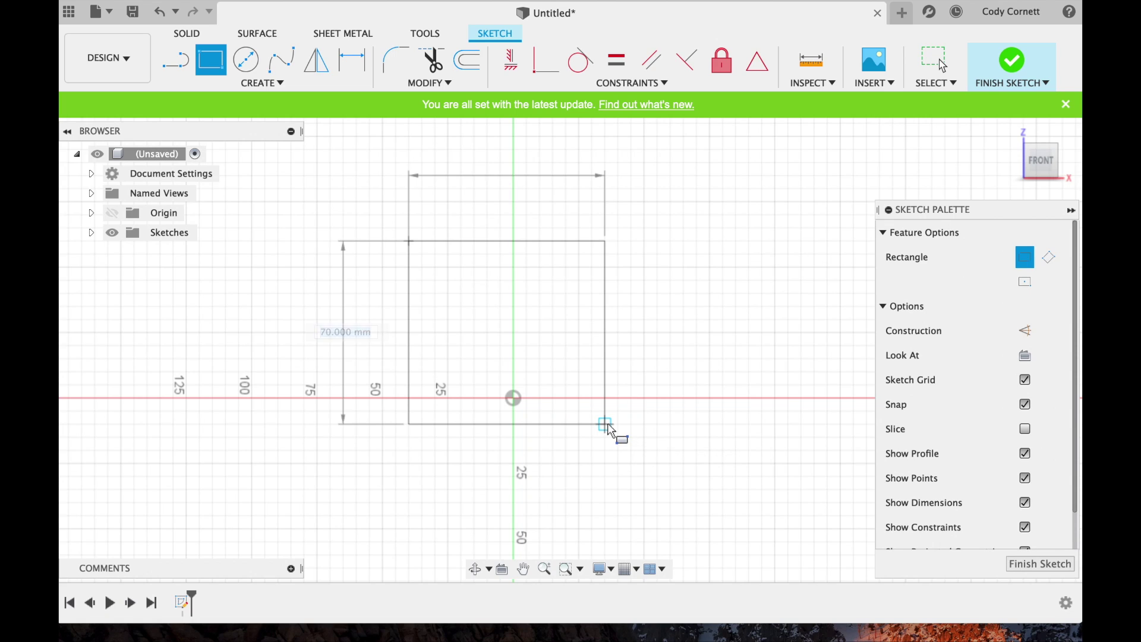
click(611, 428)
click(175, 59)
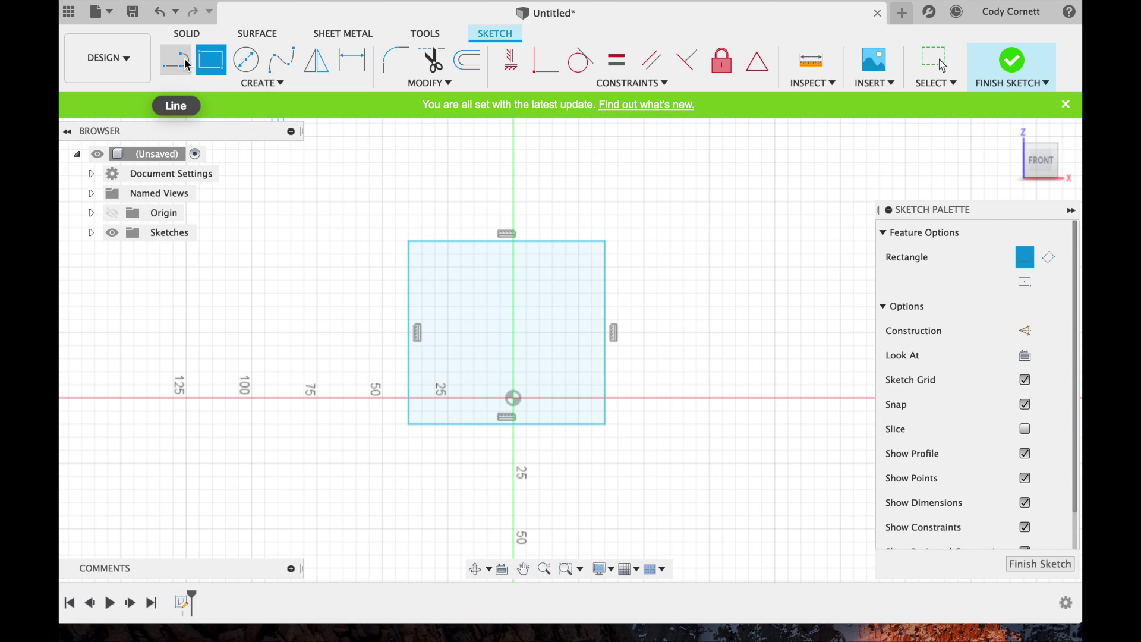
click(408, 240)
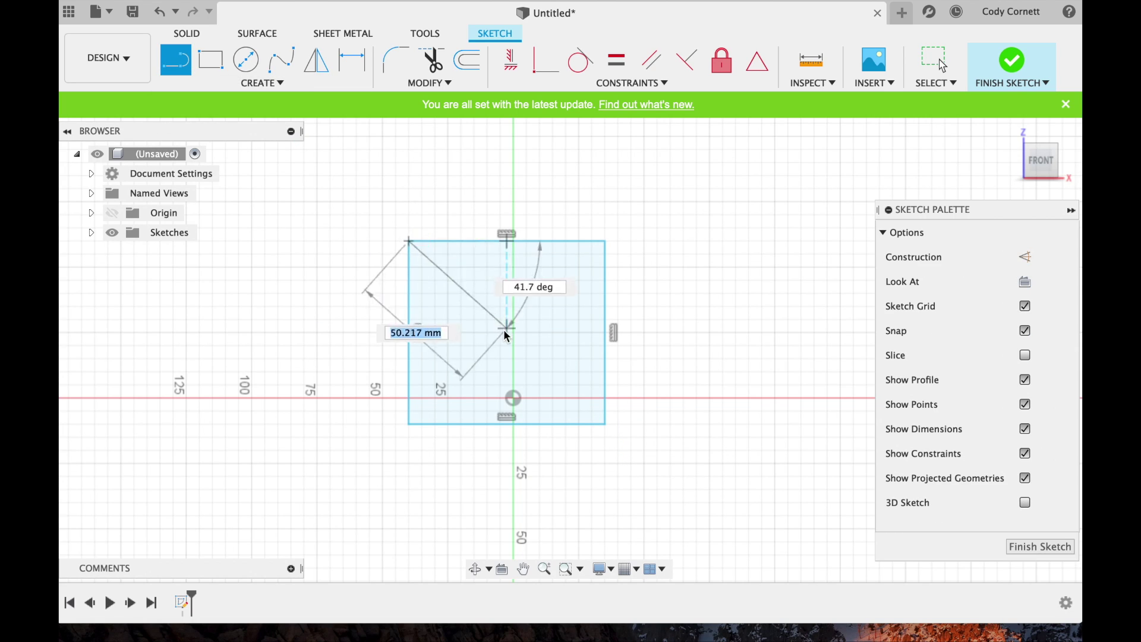
double_click(605, 426)
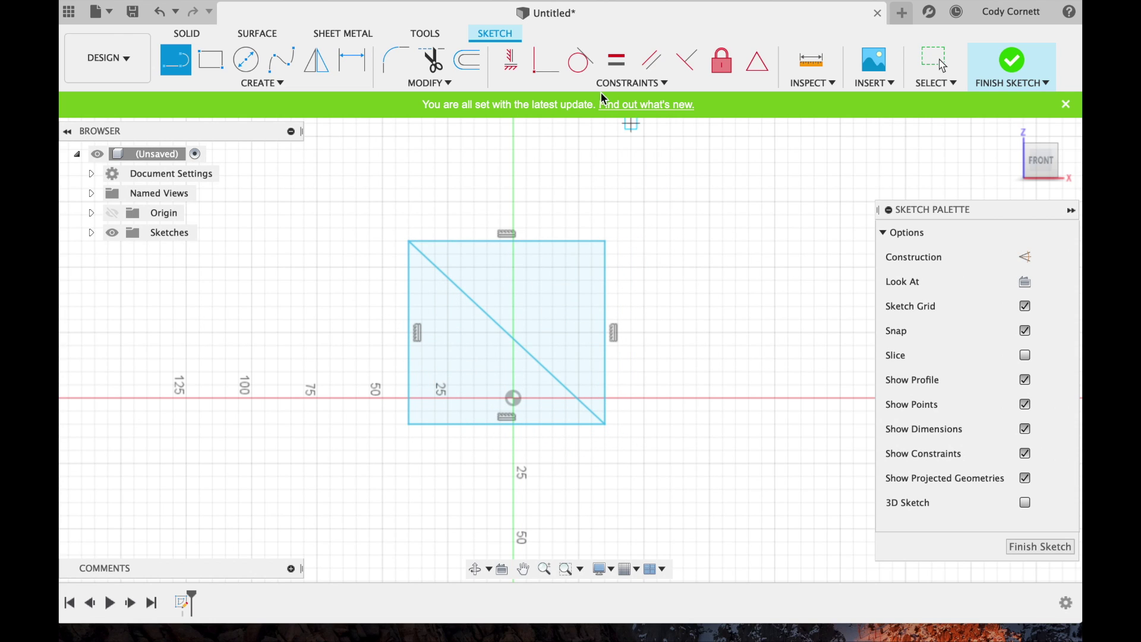
Step: Try to apply a Horizontal/Vertical constraint to the diagonal line and to the rectangle's top edge
click(641, 87)
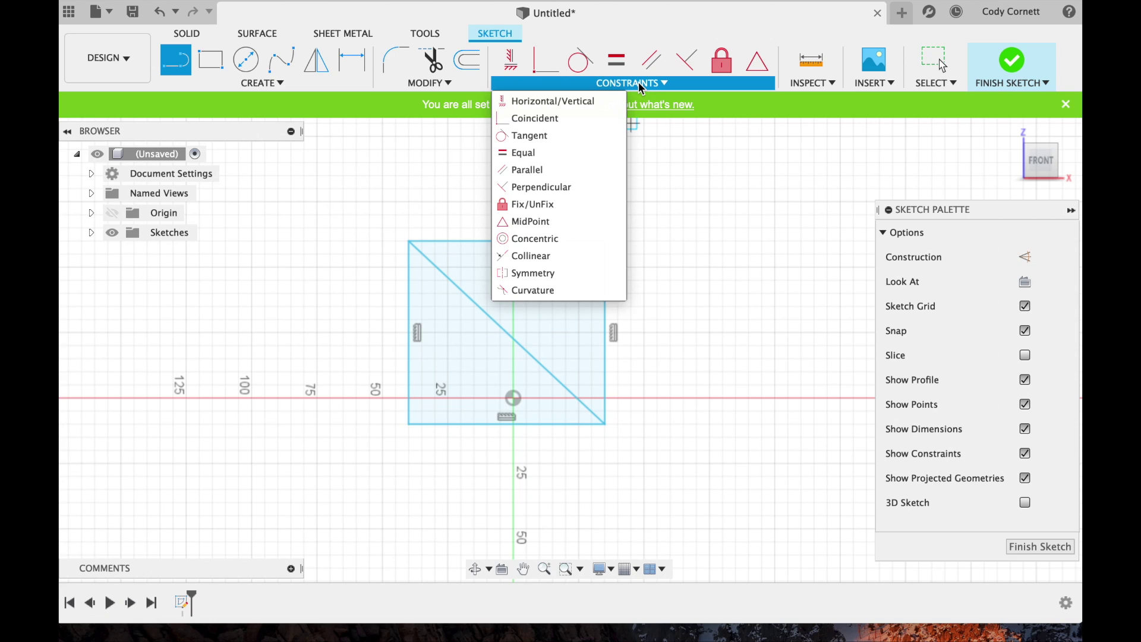
click(639, 83)
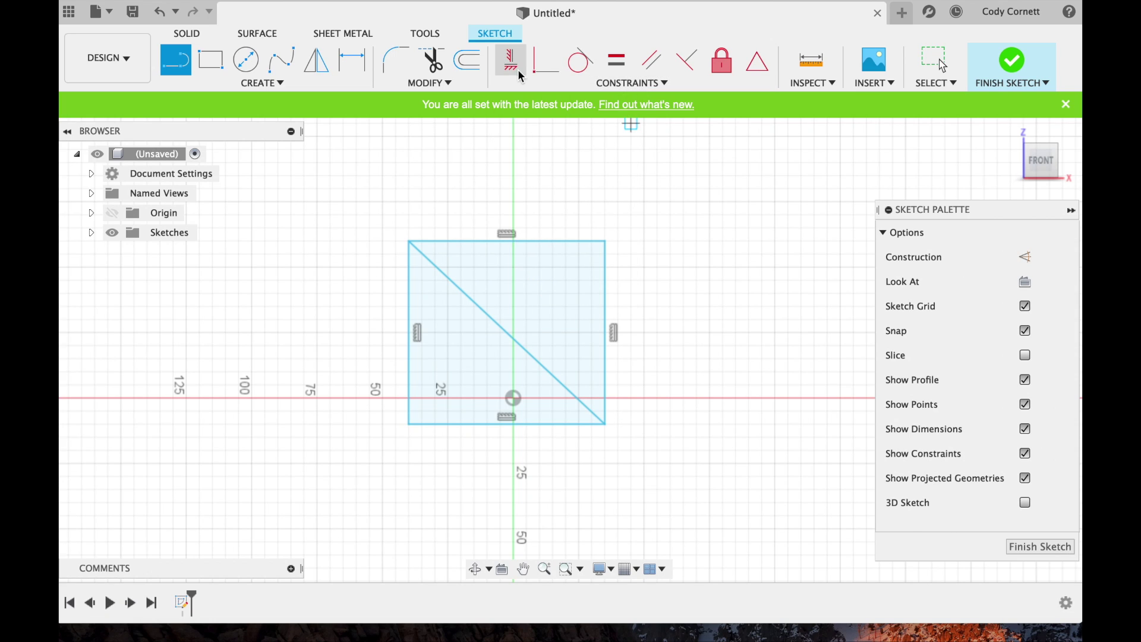
click(633, 87)
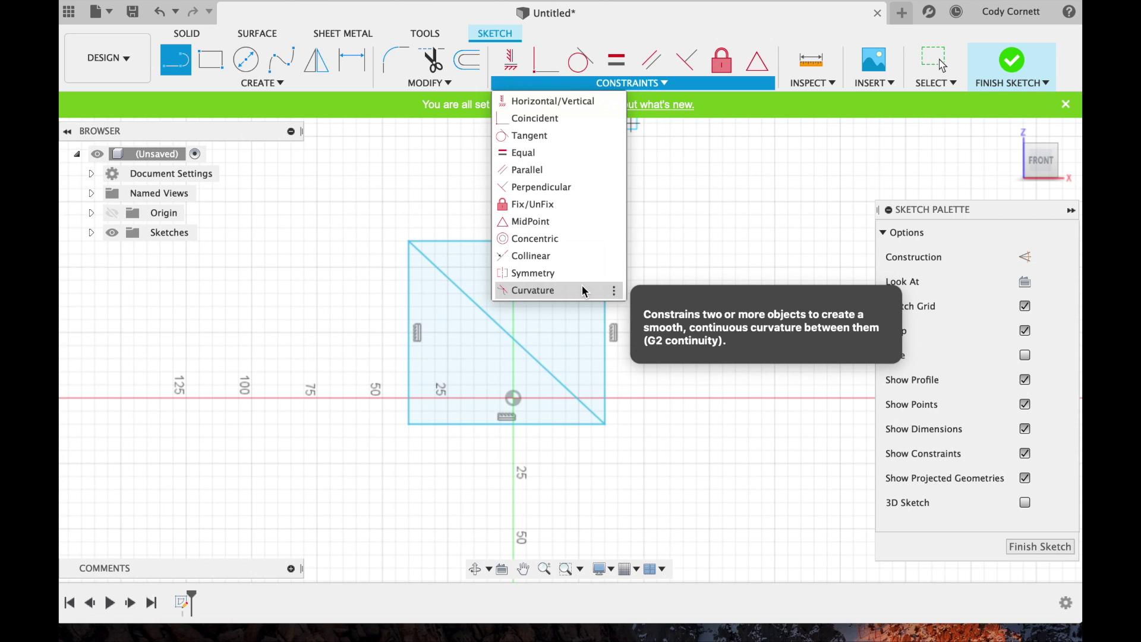
click(568, 102)
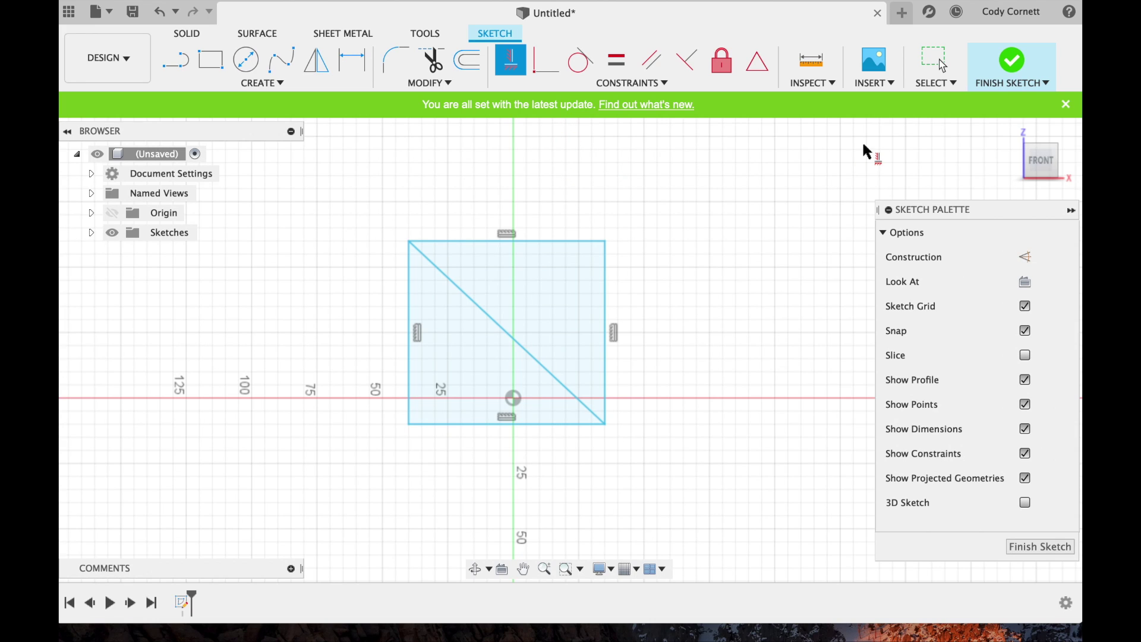
click(1066, 106)
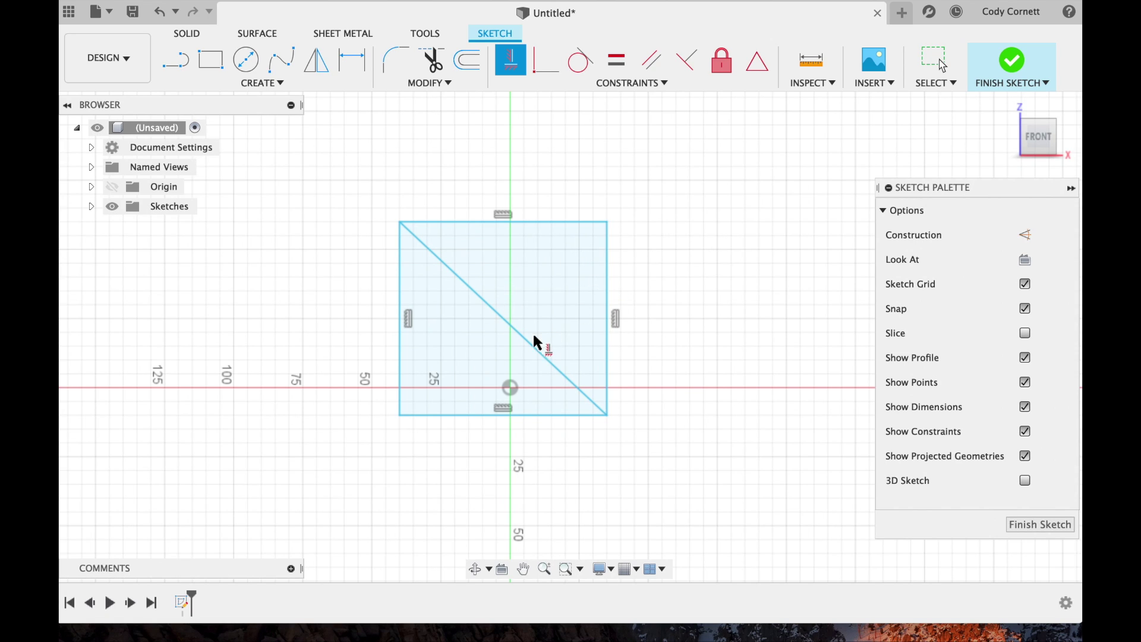
click(536, 354)
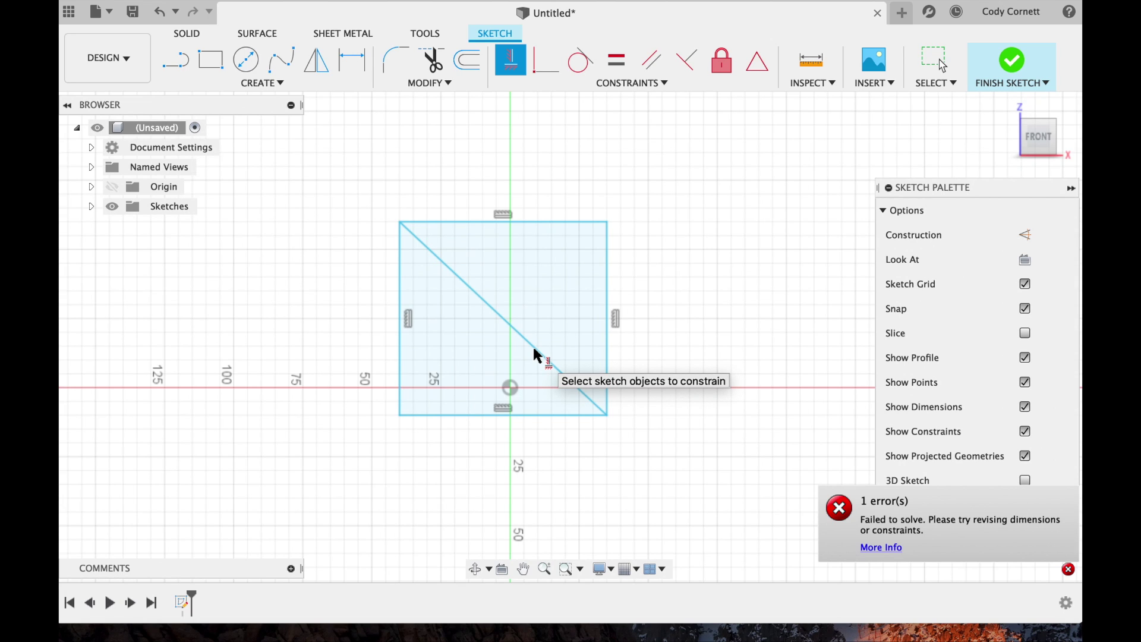
click(500, 223)
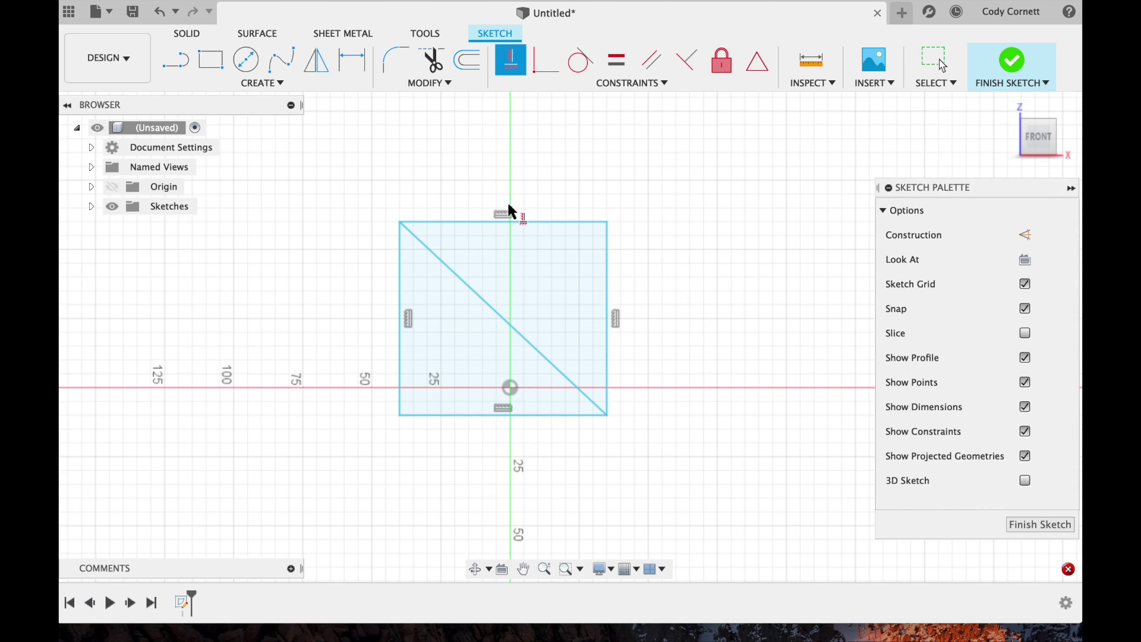
Step: Try a Coincident constraint between the rectangle's top edge and the origin, and undo it
click(544, 59)
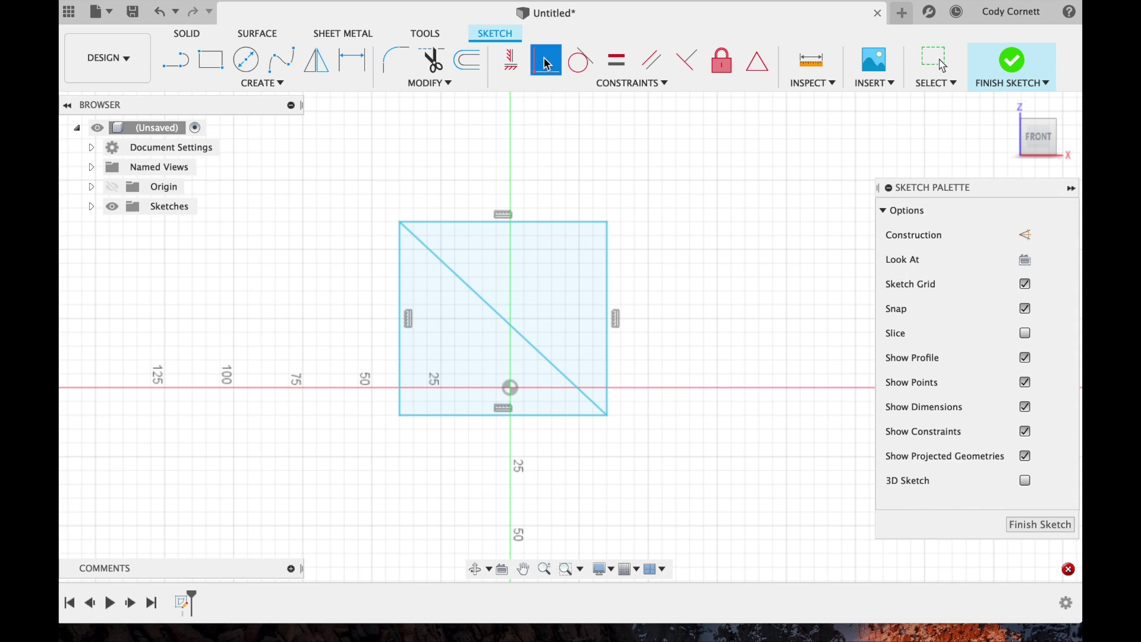
click(552, 223)
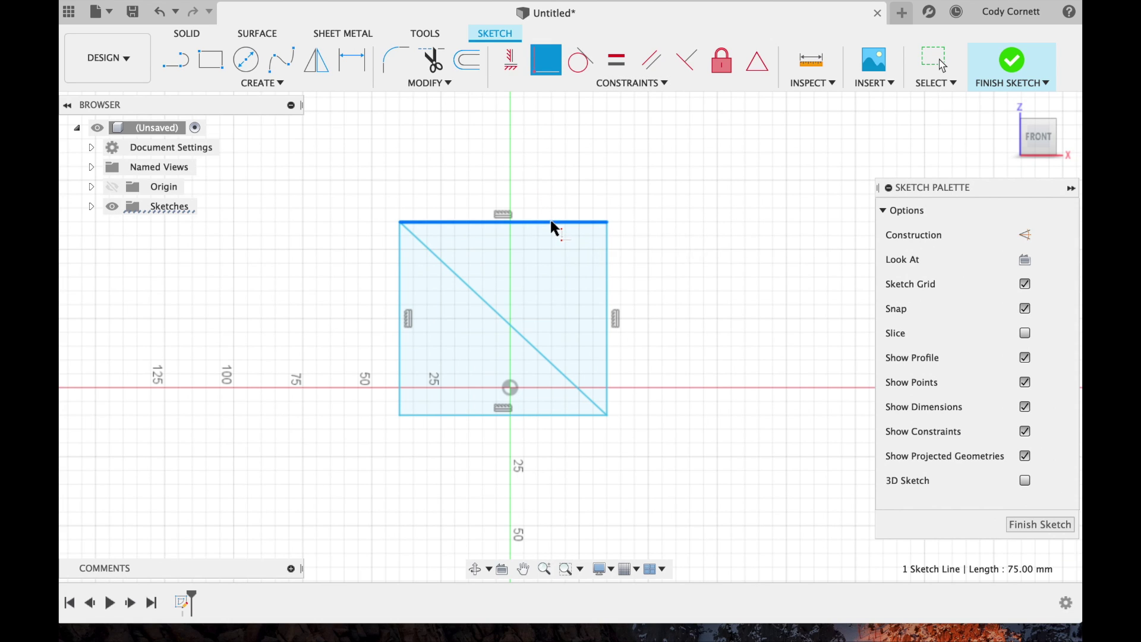
click(510, 389)
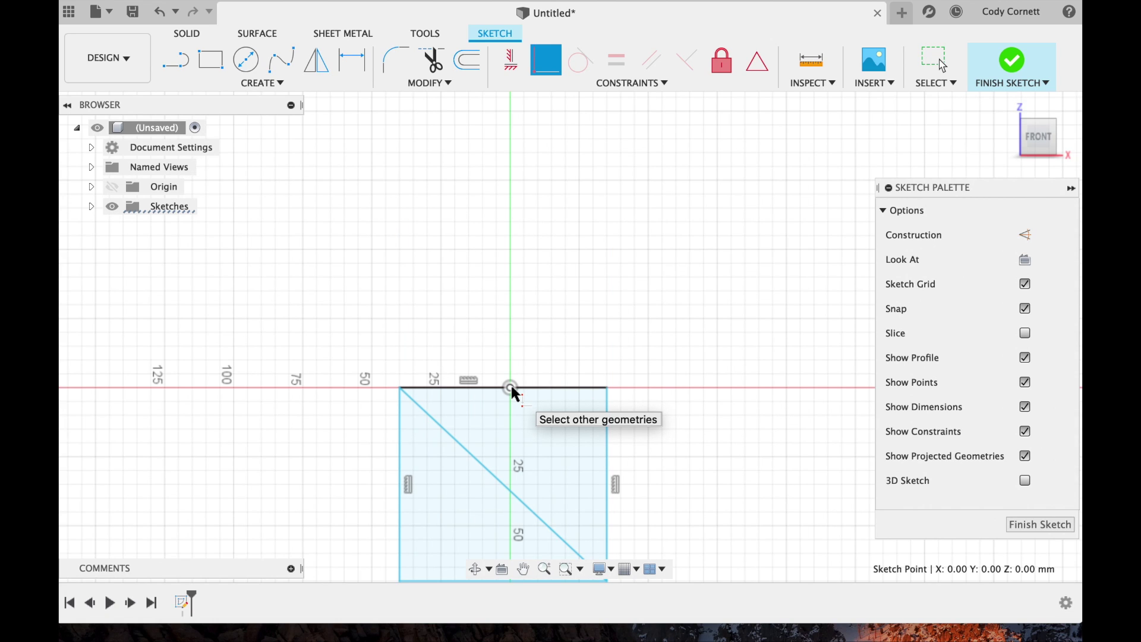
key(Escape)
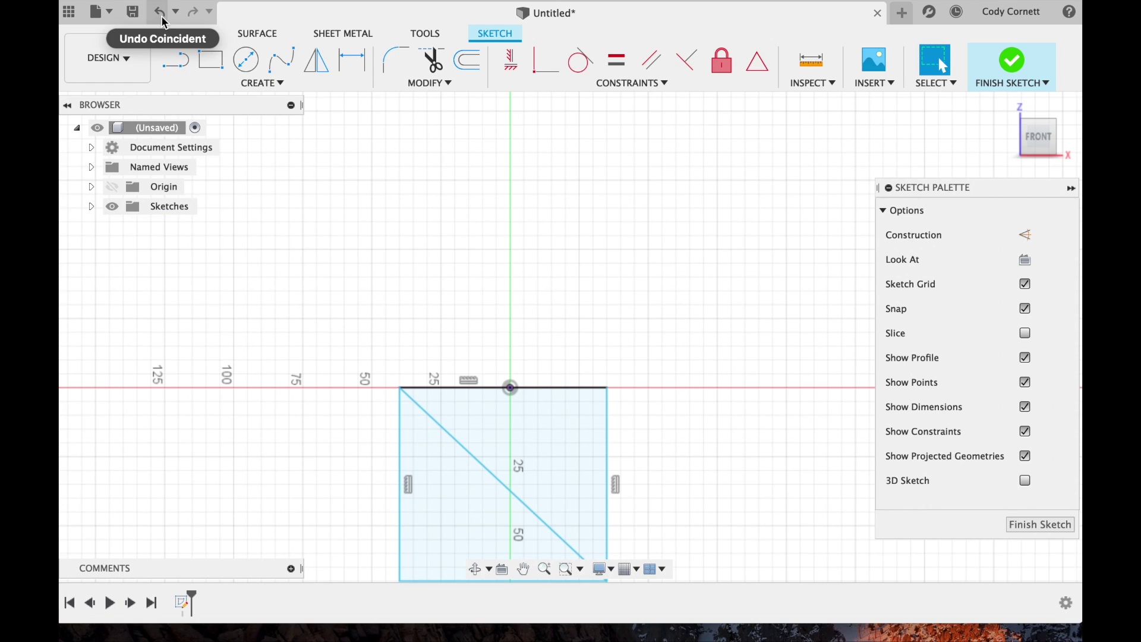
click(161, 17)
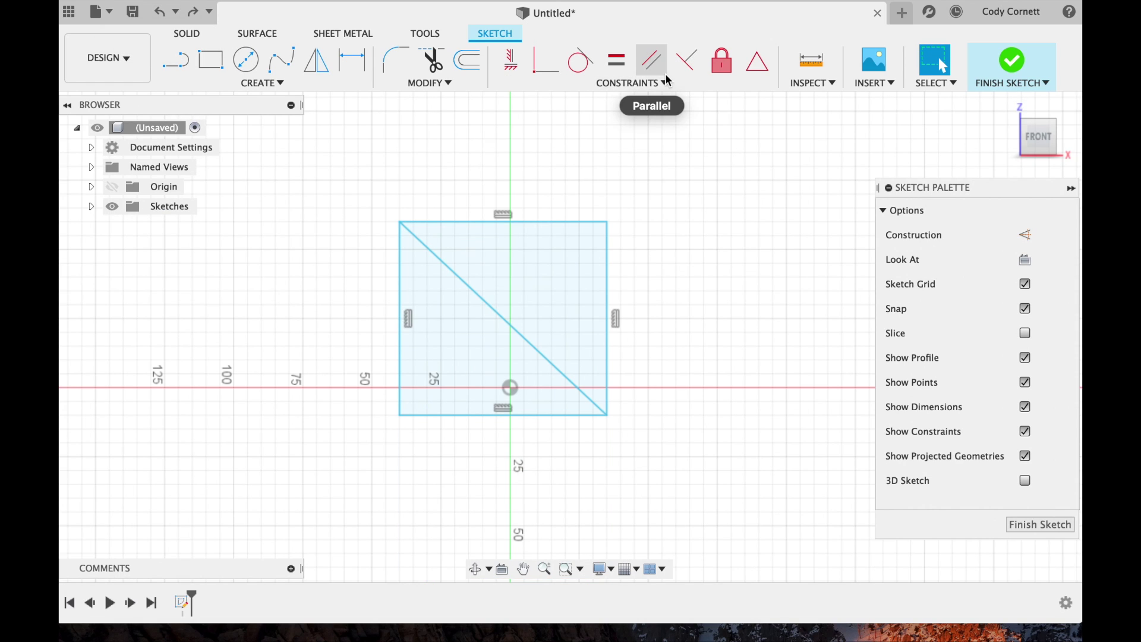
Step: Draw a 10 mm diameter circle inside the rectangle, above the diagonal line
click(652, 60)
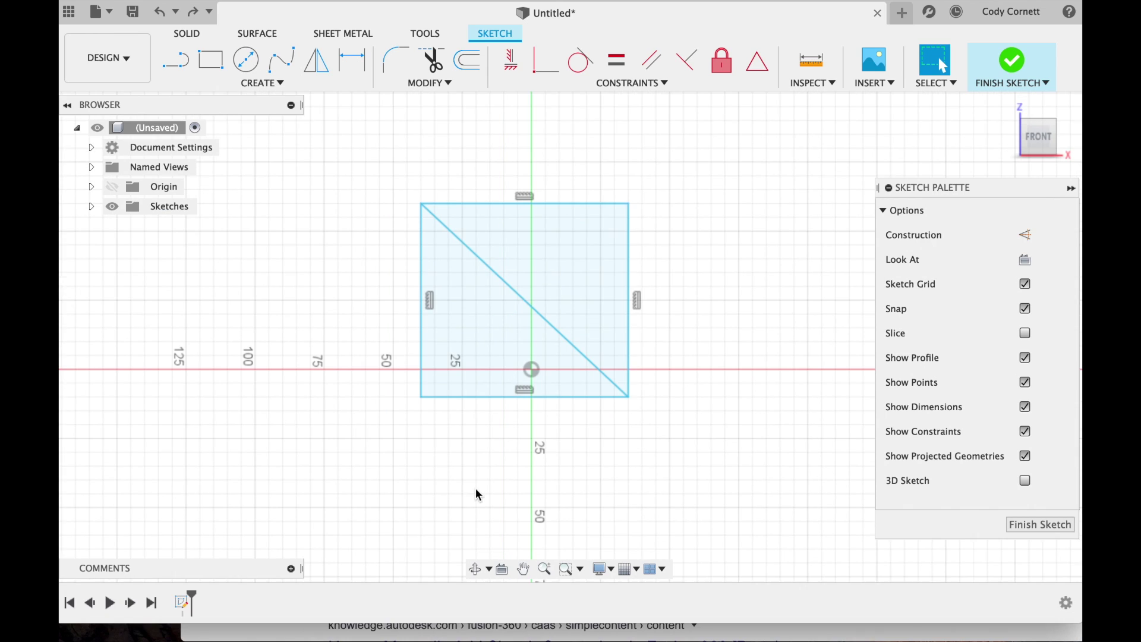
click(632, 83)
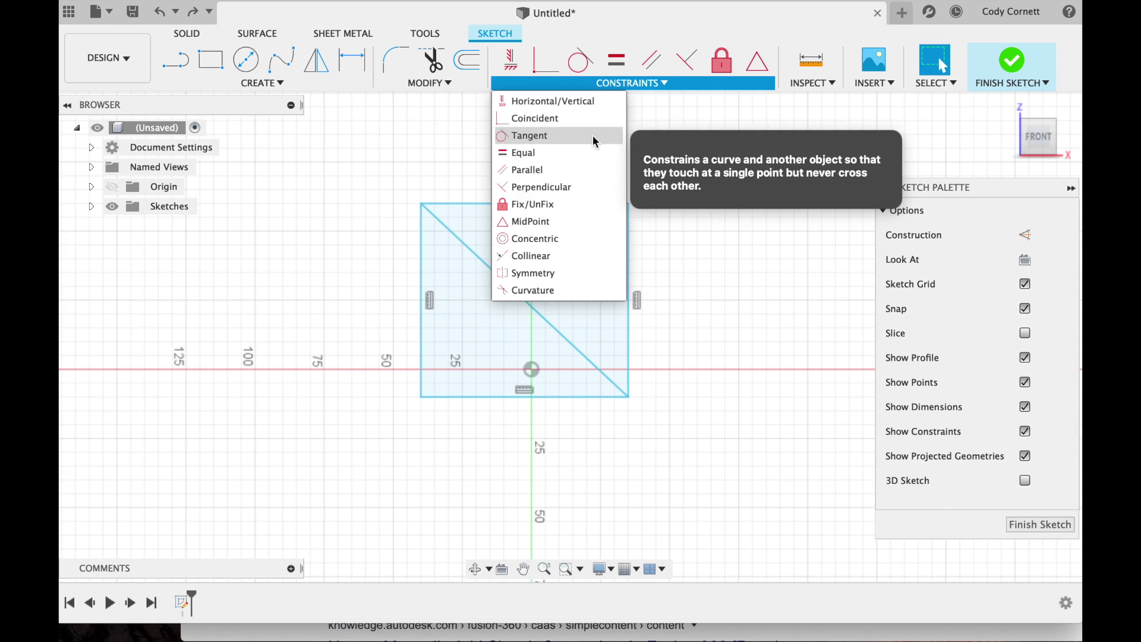
key(c)
click(560, 260)
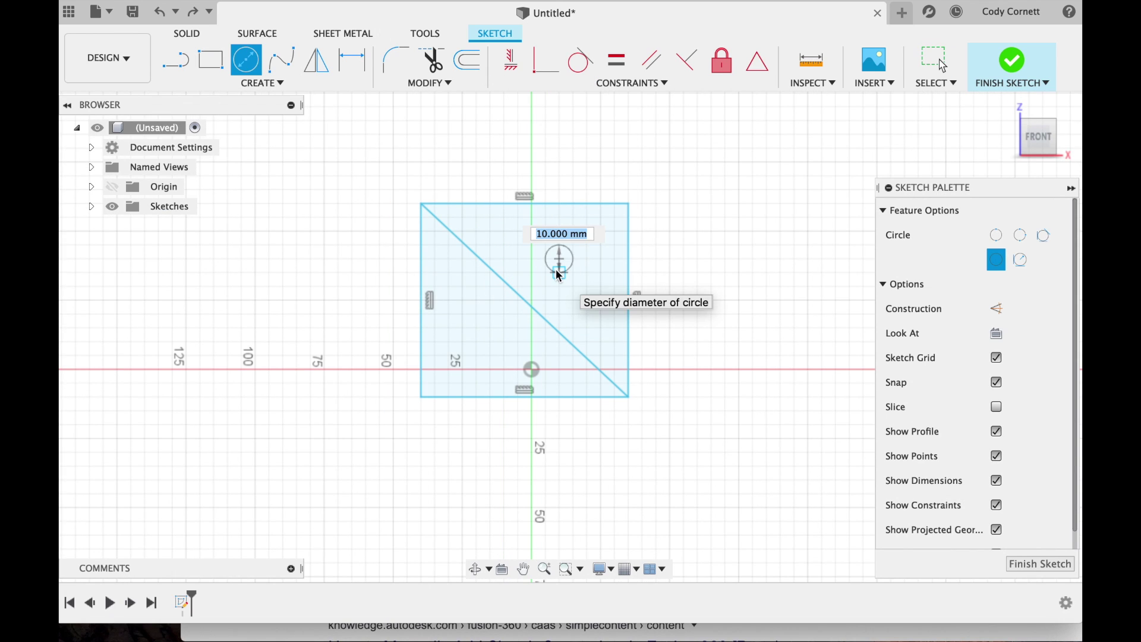
key(Return)
key(Escape)
Step: Try Tangent constraints between the circle and the diagonal, right edge and top edge of the rectangle, and undo them
click(580, 61)
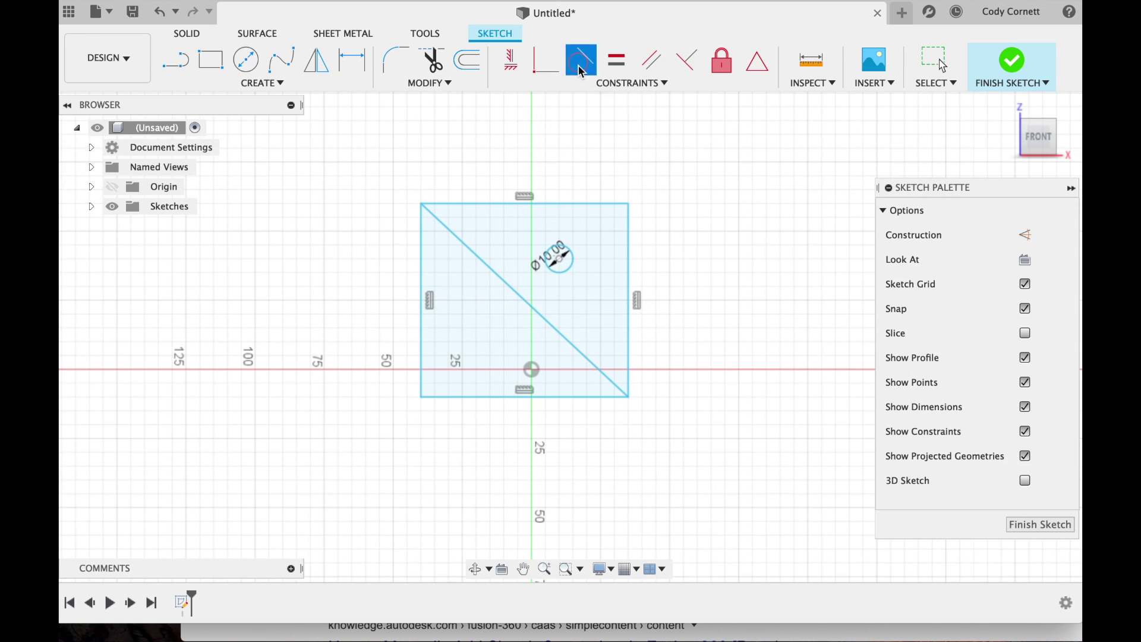
click(570, 266)
click(533, 309)
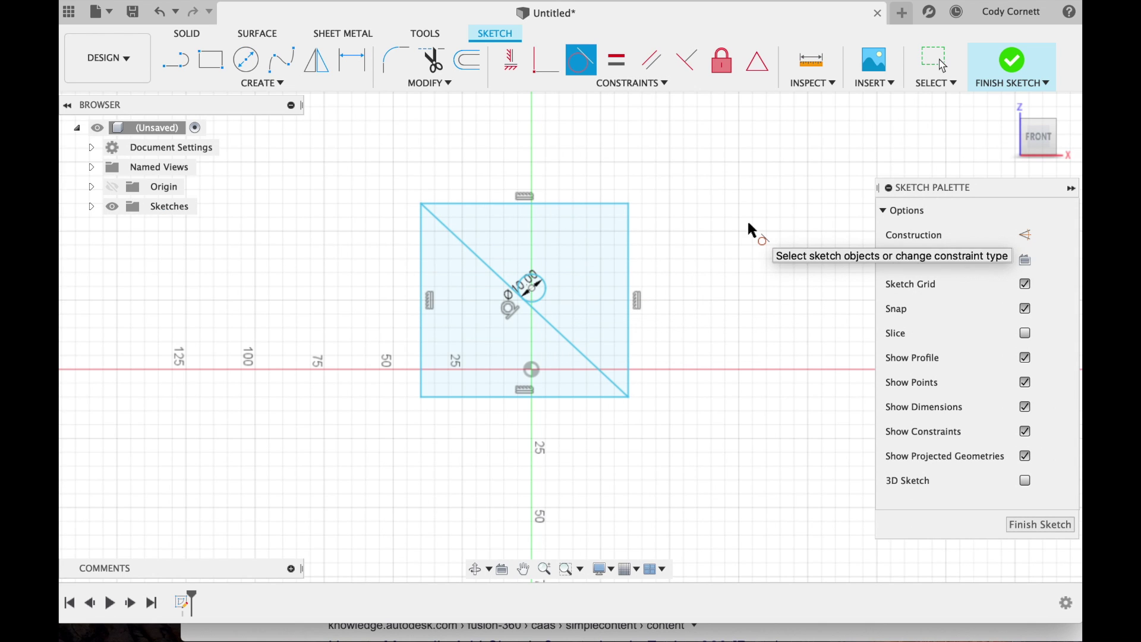
click(542, 304)
click(630, 232)
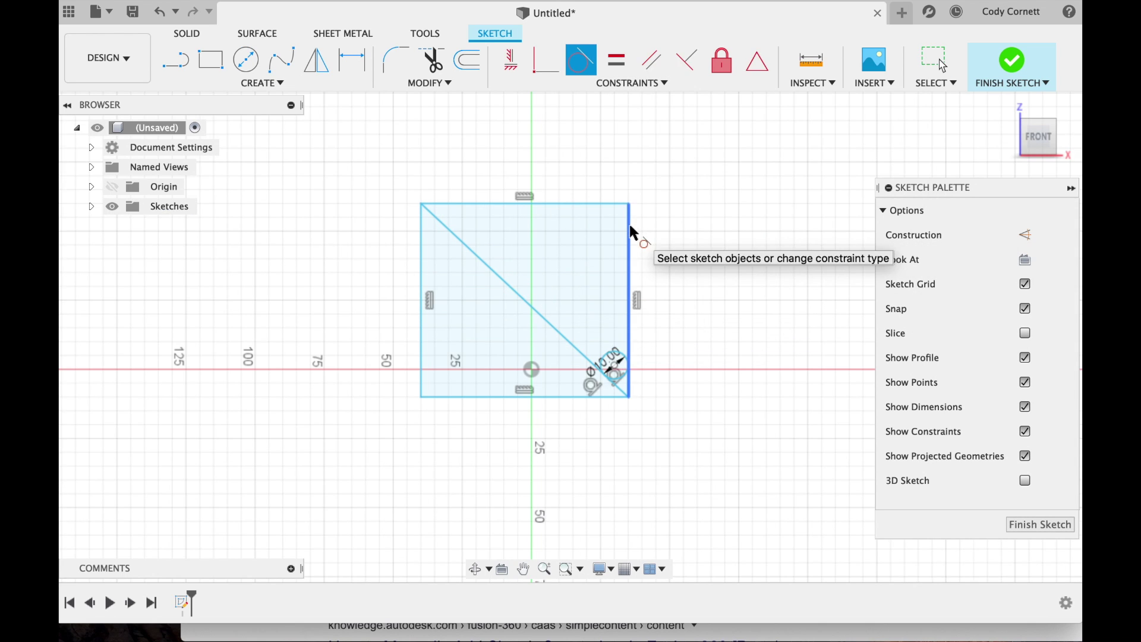
click(602, 204)
click(612, 365)
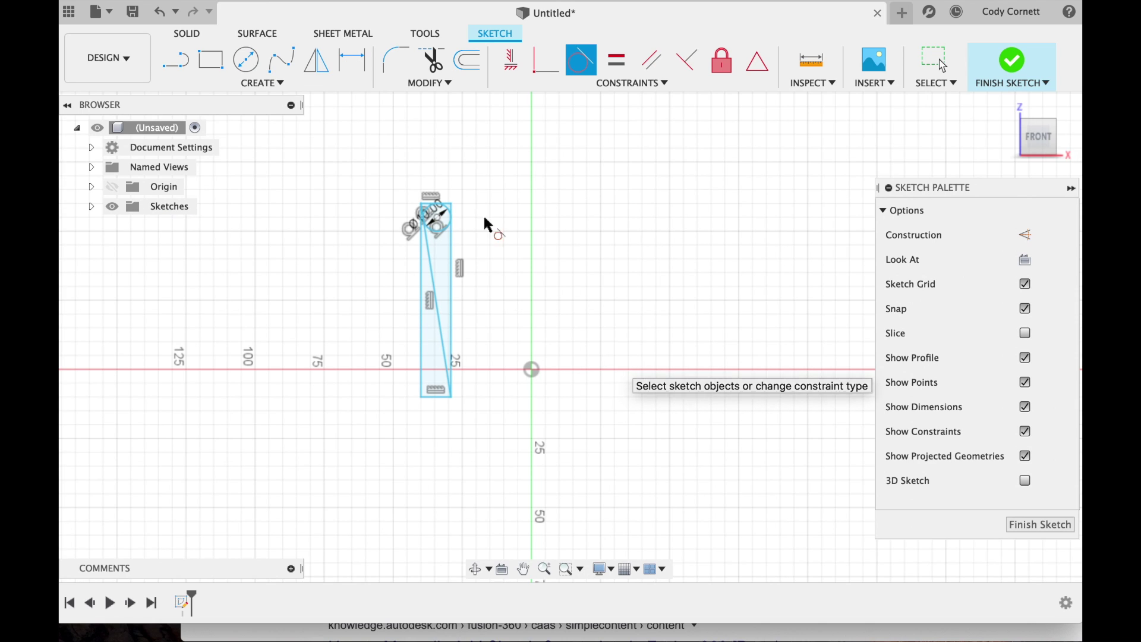
click(157, 12)
Step: Try a Horizontal/Vertical constraint on the circle's centre and a Coincident constraint on the rectangle's top edge, and abandon both
click(512, 60)
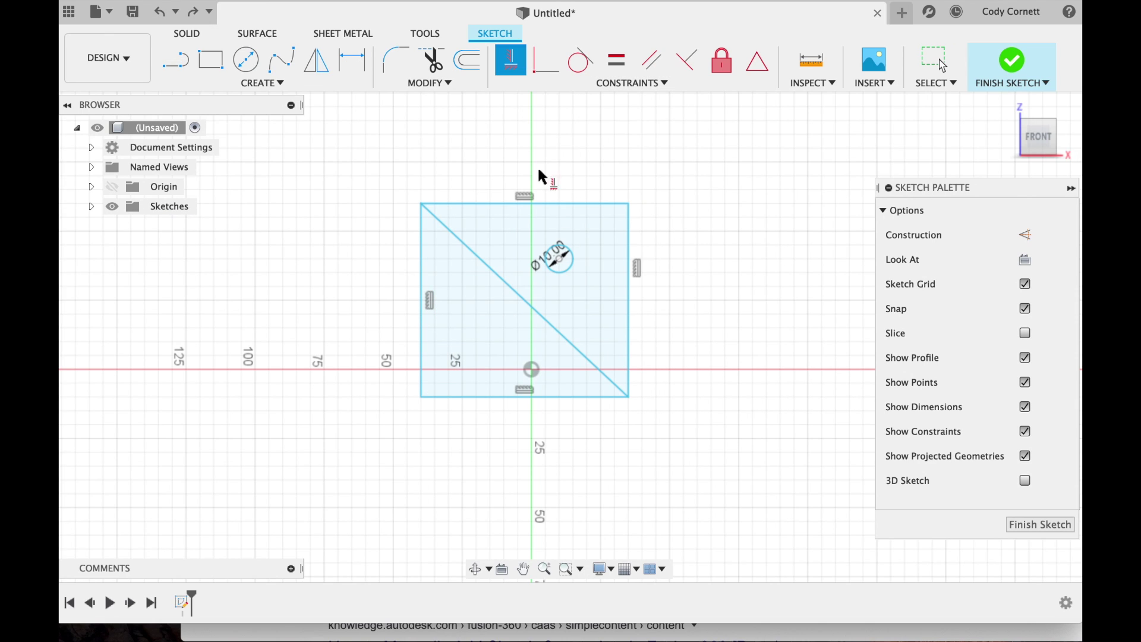
click(559, 258)
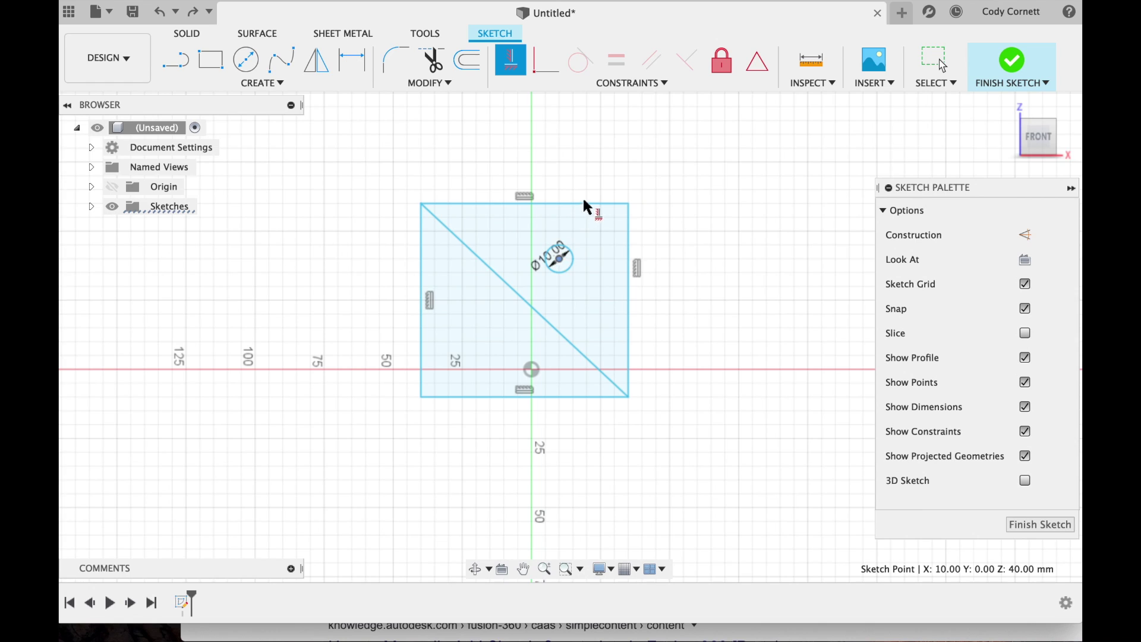
click(546, 60)
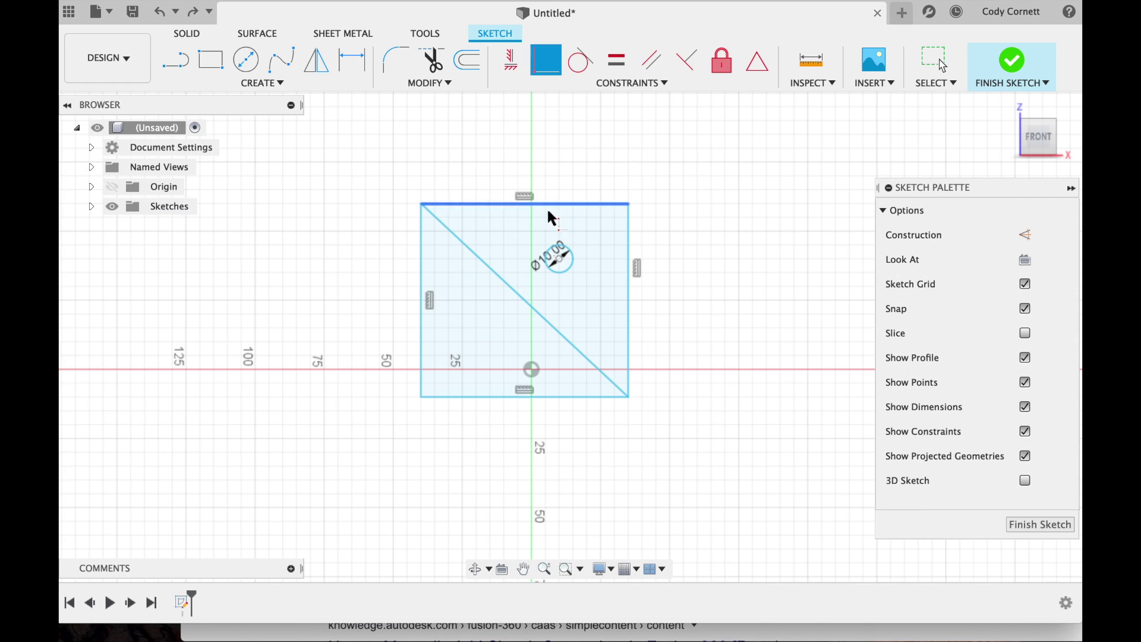
click(588, 209)
click(157, 12)
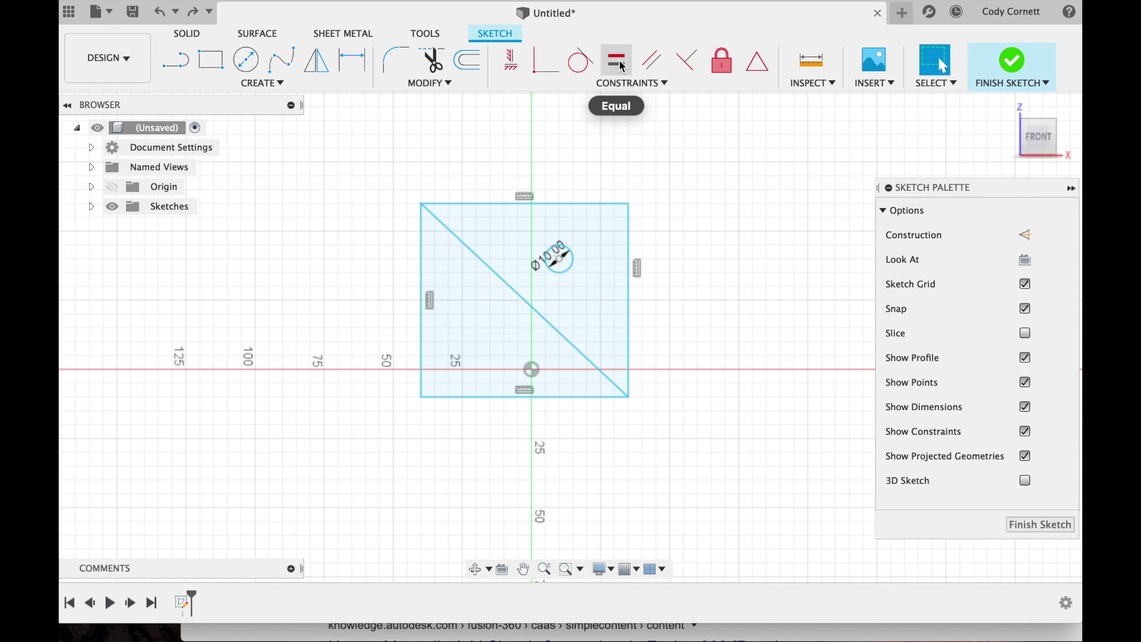
Step: Apply Fix/UnFix constraints to the circle and to the rectangle's top and right edges
click(632, 84)
click(573, 201)
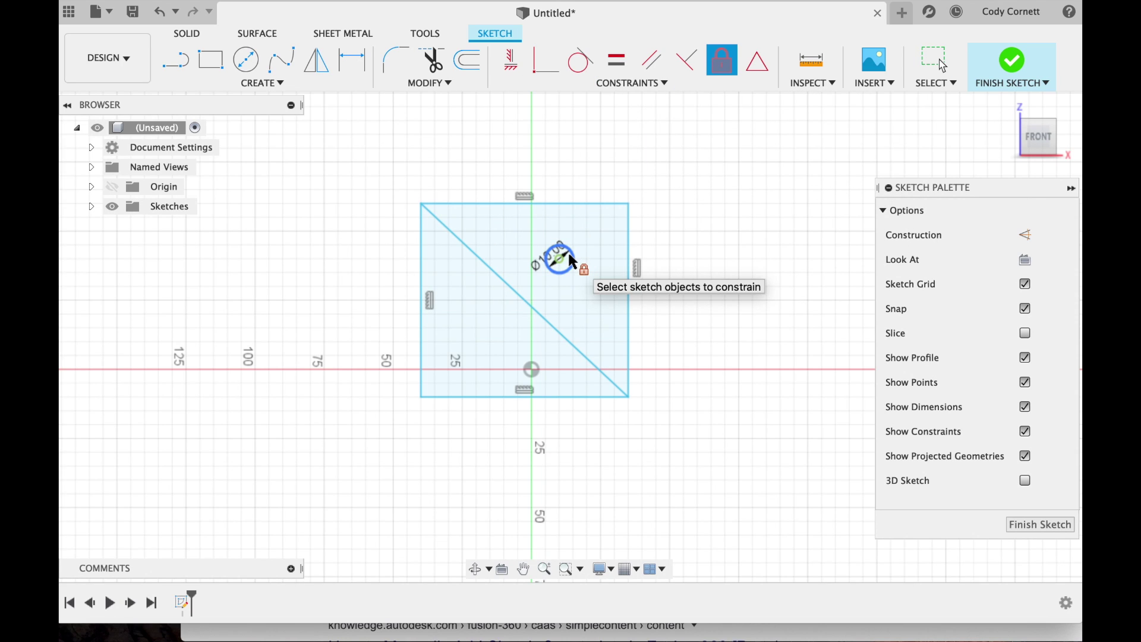
click(607, 203)
click(629, 262)
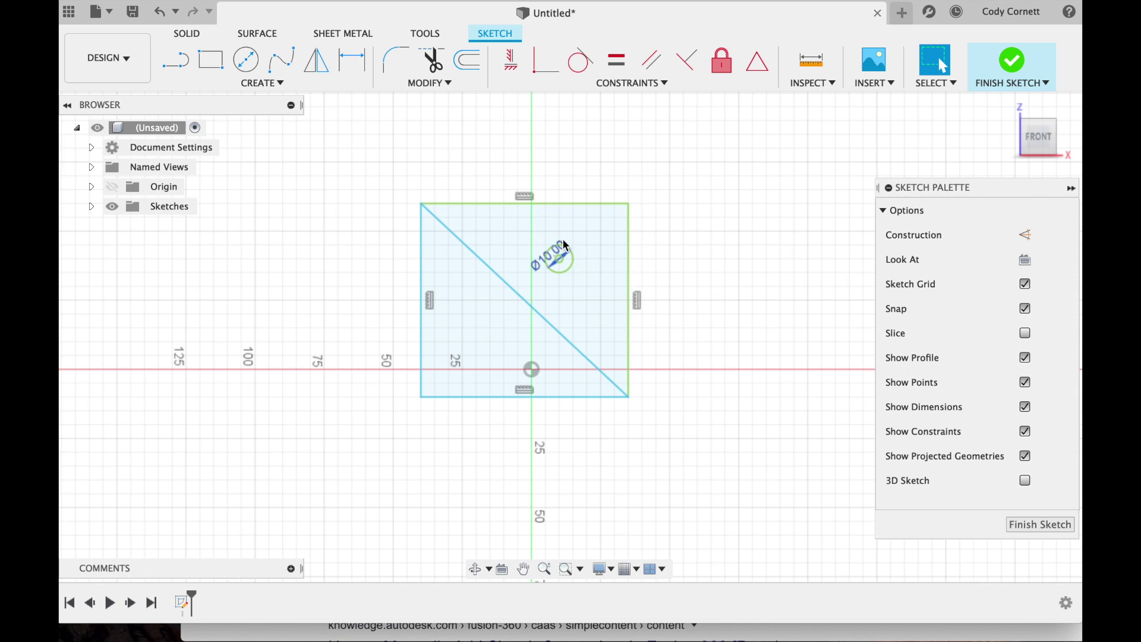
Step: Try a MidPoint constraint between the diagonal line and the sketch origin, and leave the command
click(559, 258)
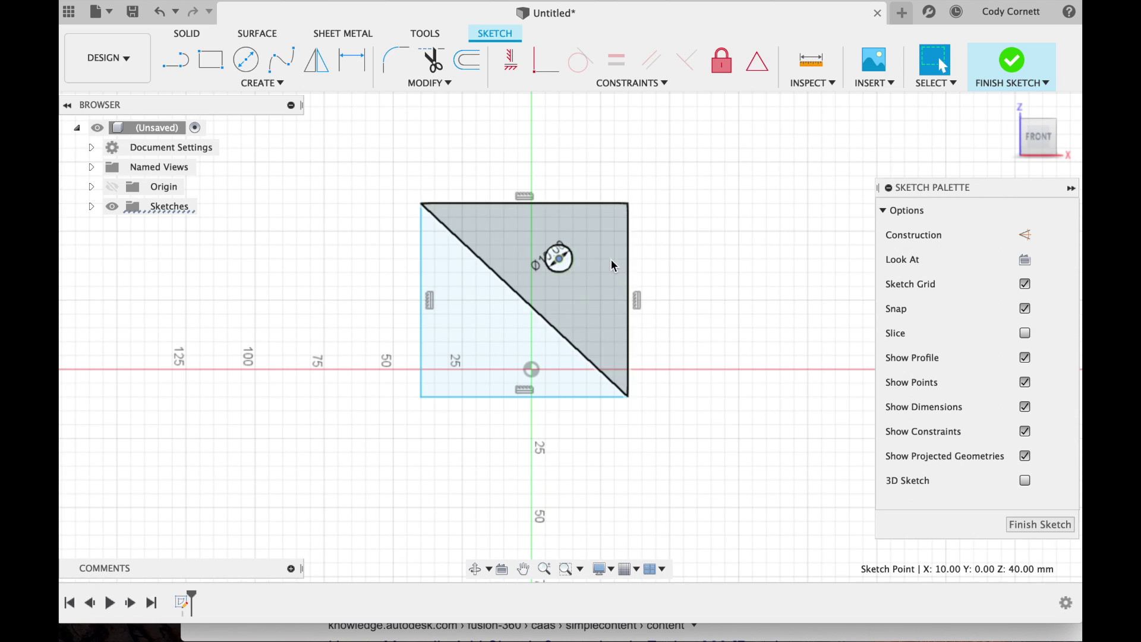
click(757, 60)
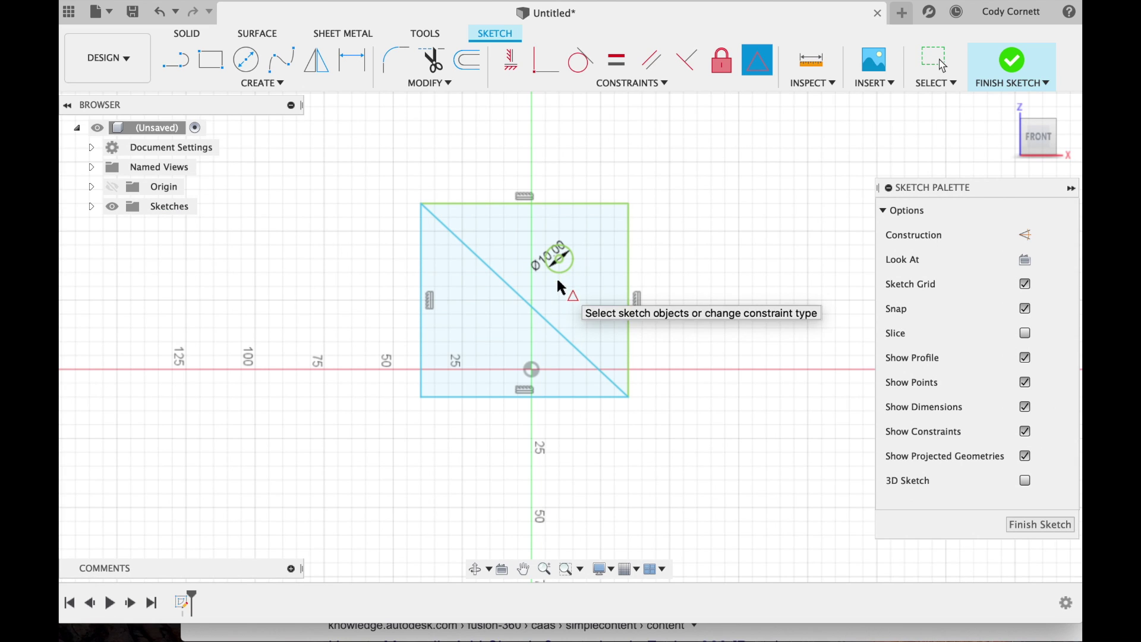
click(556, 324)
click(529, 371)
click(632, 83)
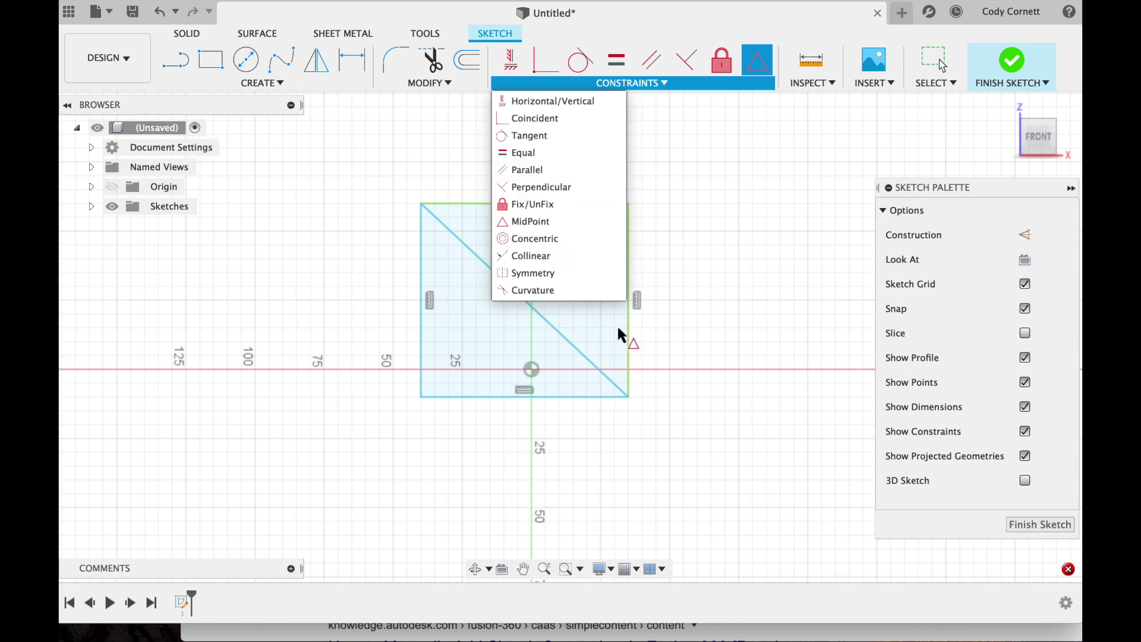
key(Escape)
Step: Try a Symmetry constraint on the circle, and release the fixed circle and the rectangle's fixed top and right edges
click(568, 268)
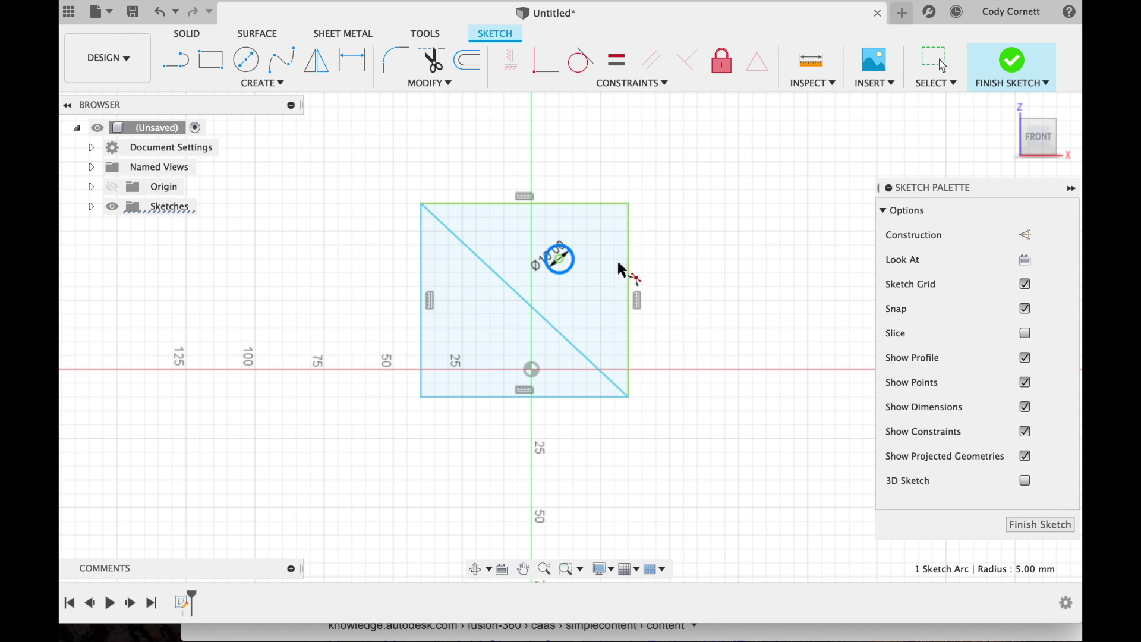
click(632, 83)
click(538, 270)
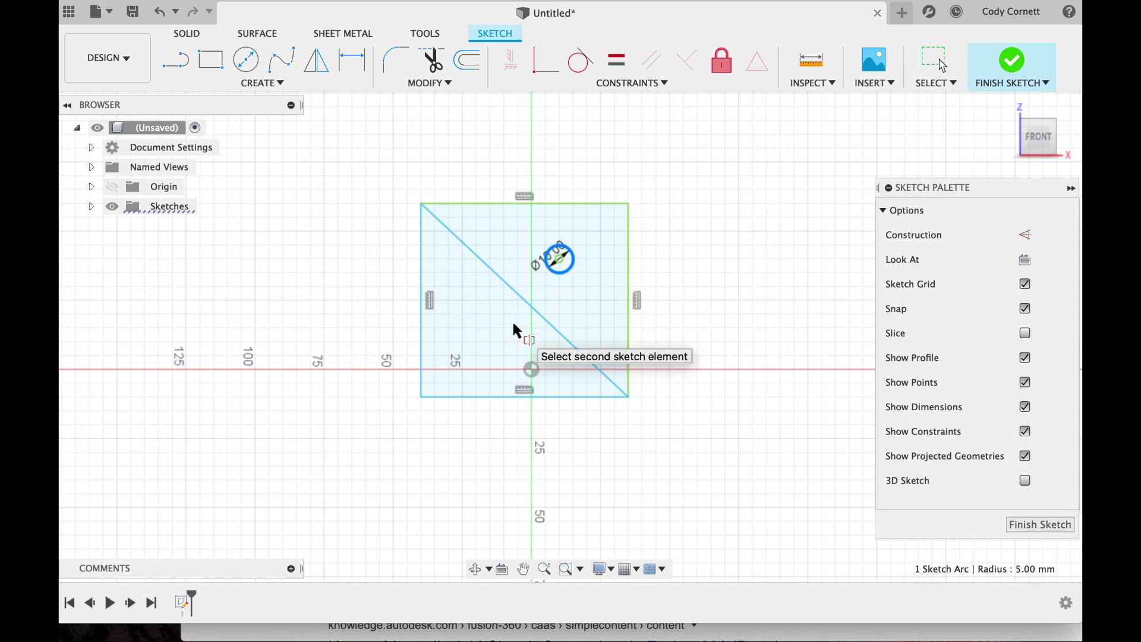
click(720, 88)
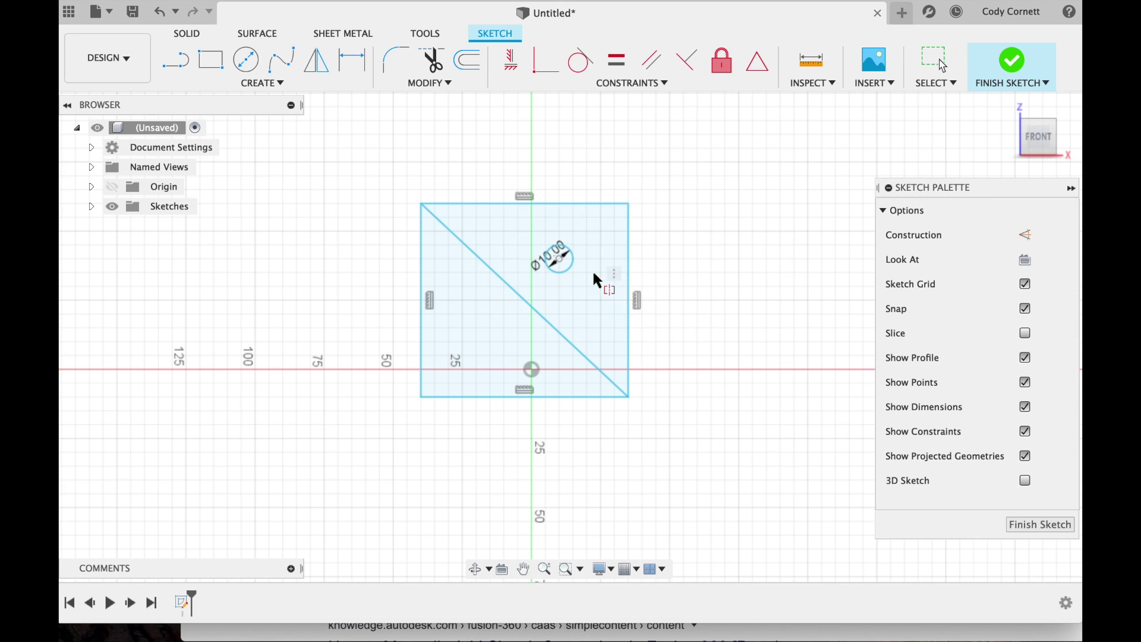
Step: Draw a second 10 mm diameter circle inside the rectangle, below the diagonal line
click(632, 83)
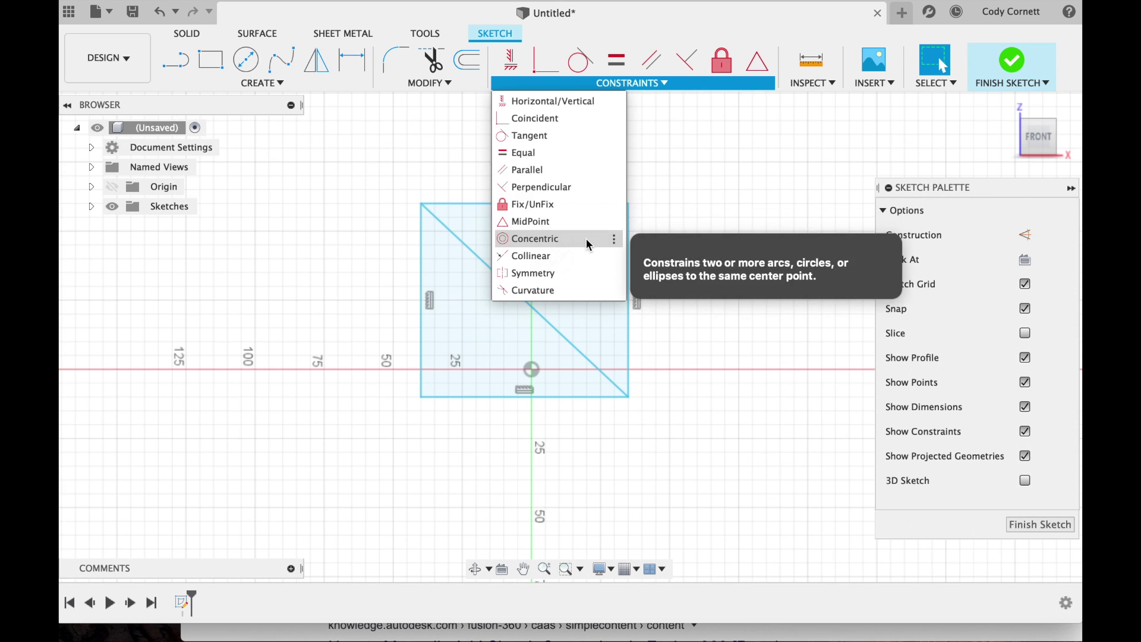
click(587, 239)
key(Escape)
key(c)
click(490, 342)
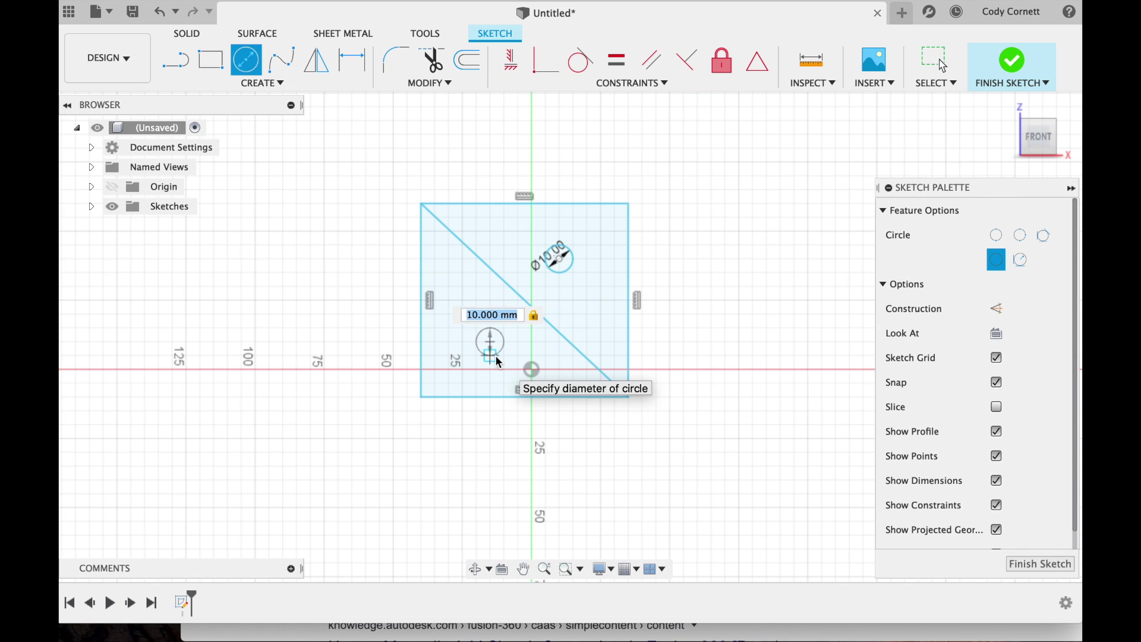
key(Return)
key(Escape)
Step: Try a Concentric constraint between the two 10 mm circles and undo it
click(632, 82)
click(550, 247)
click(560, 273)
click(501, 352)
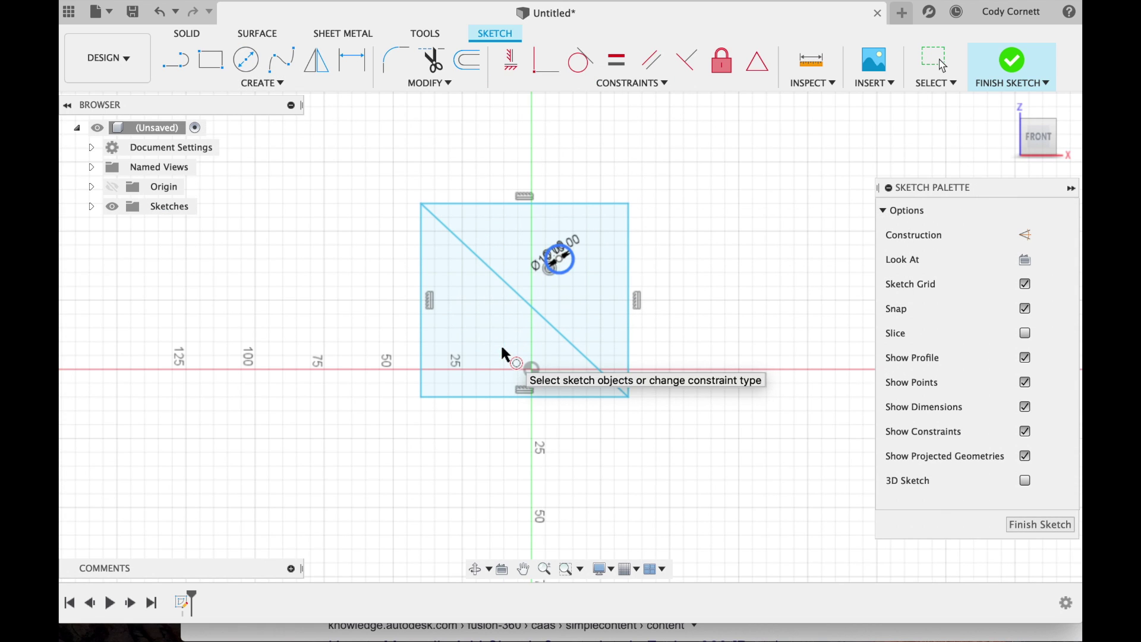
click(158, 12)
click(631, 82)
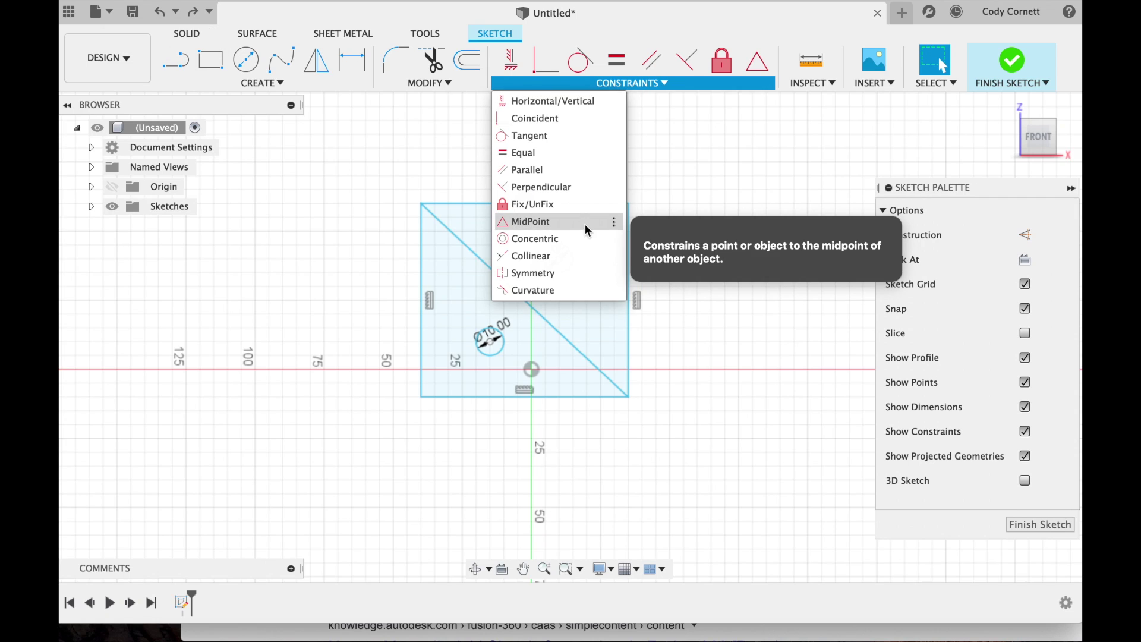
Step: Switch to the browser's Google results, highlight the featured definition of constraints, and open the Wikipedia article "Constraint (computer-aided design)"
click(814, 631)
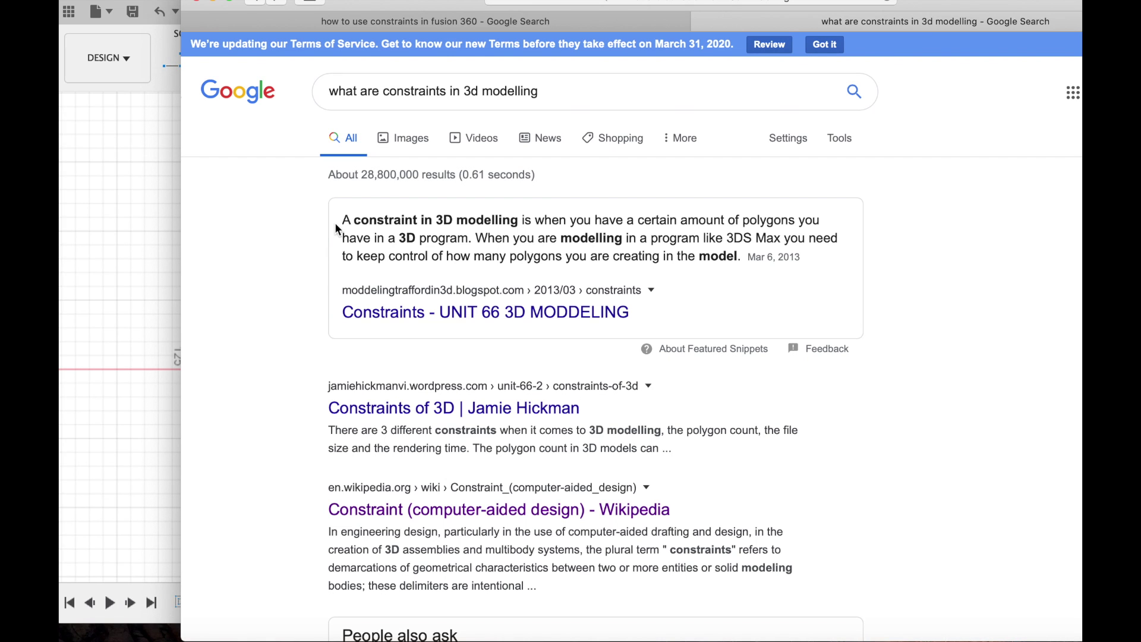
drag(342, 222, 737, 260)
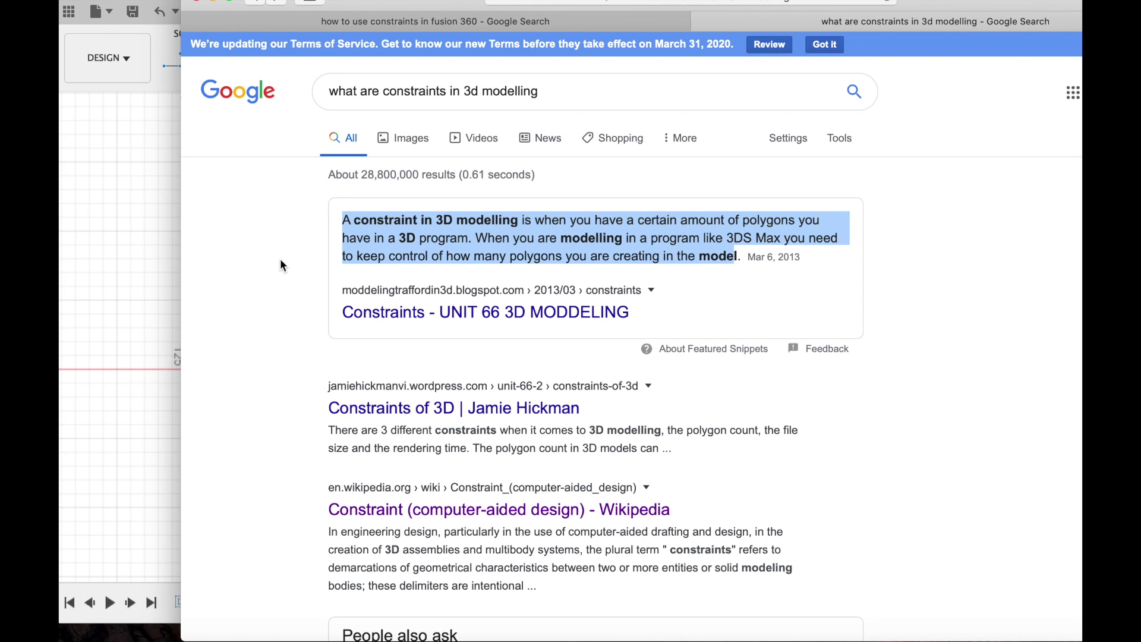
scroll(281, 265, down, 5)
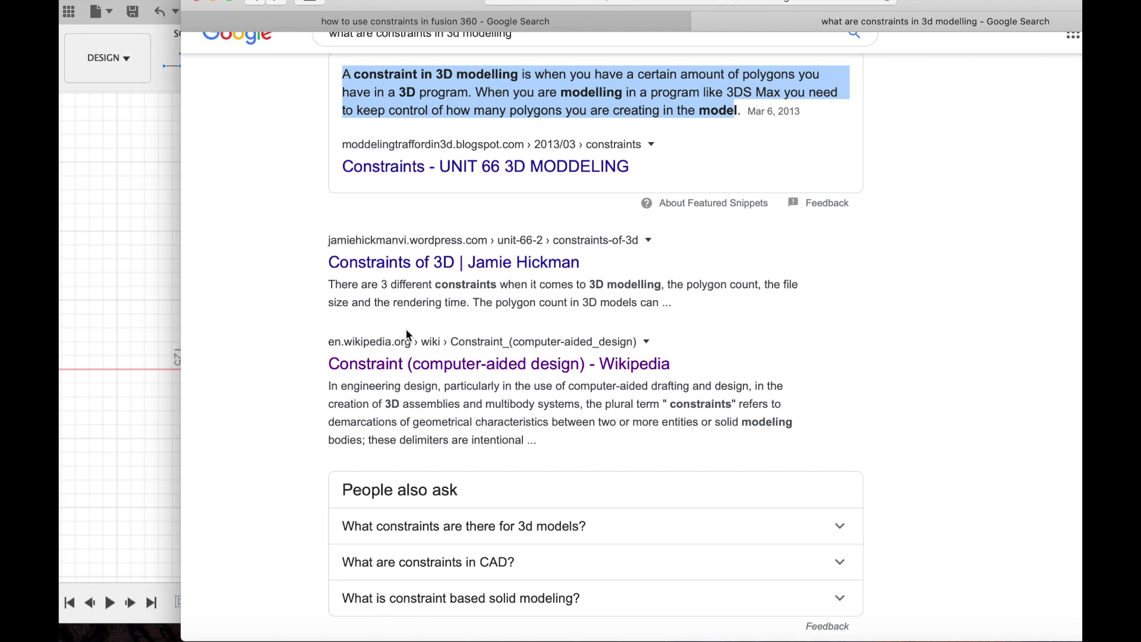
click(436, 364)
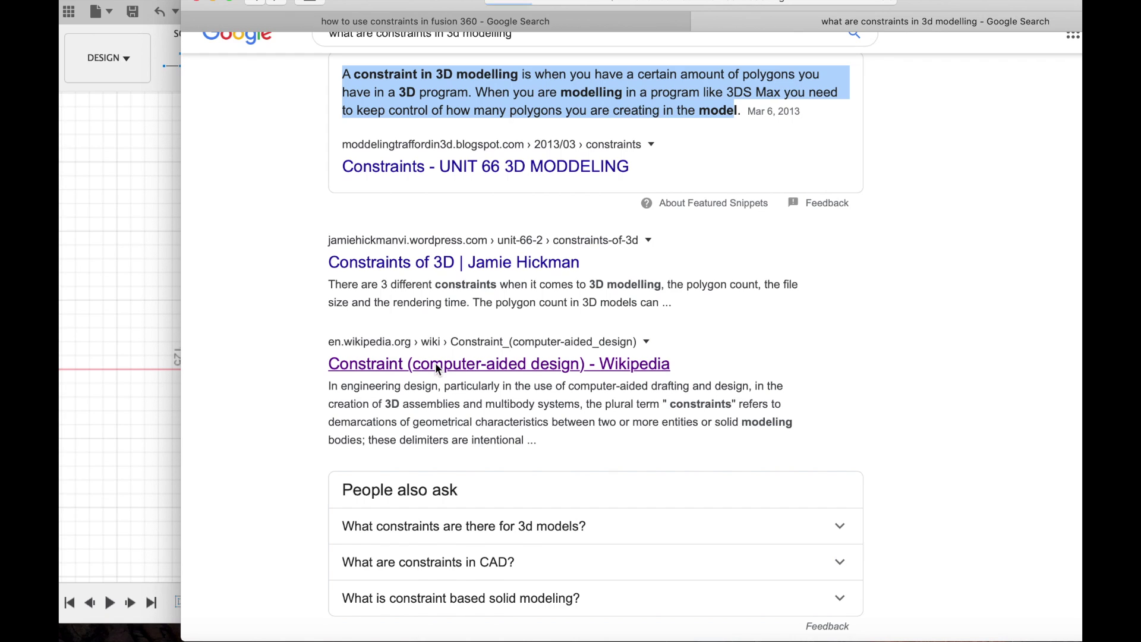